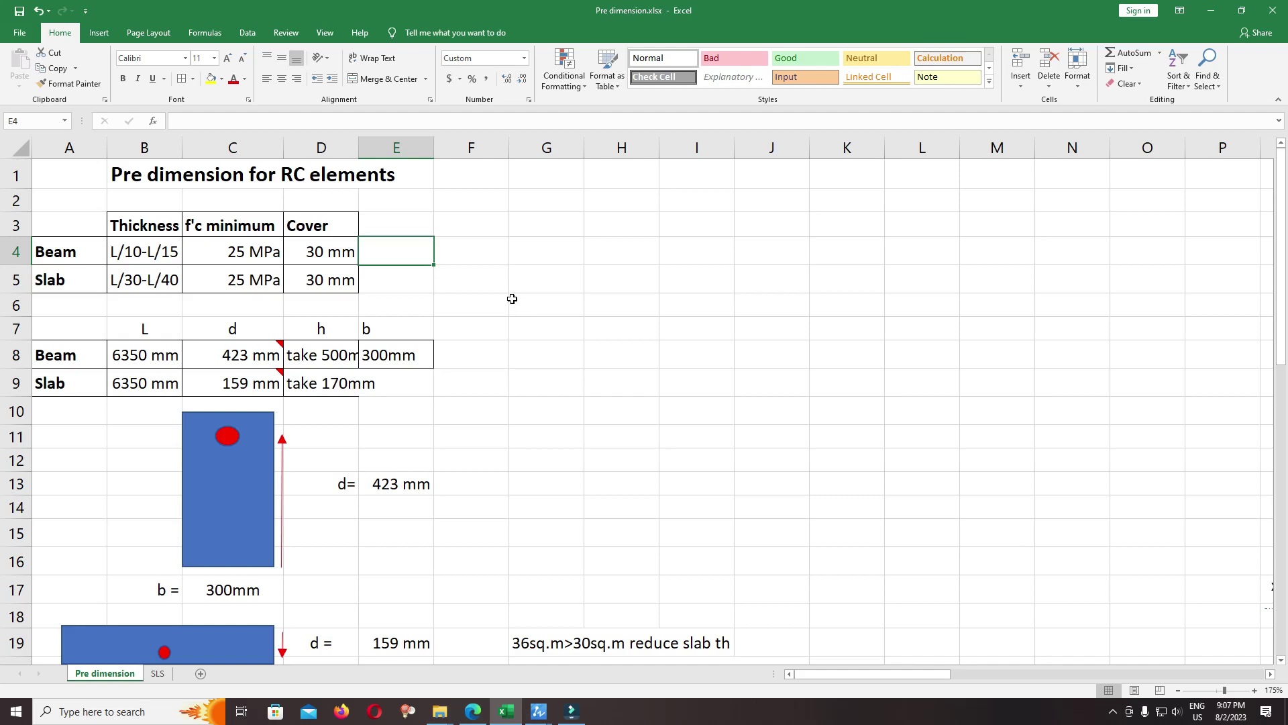
# Review the slab and beam span/depth ratio tables, including the cantilever beam ratio 5-7.
pyautogui.scroll(-8, 535, 376)
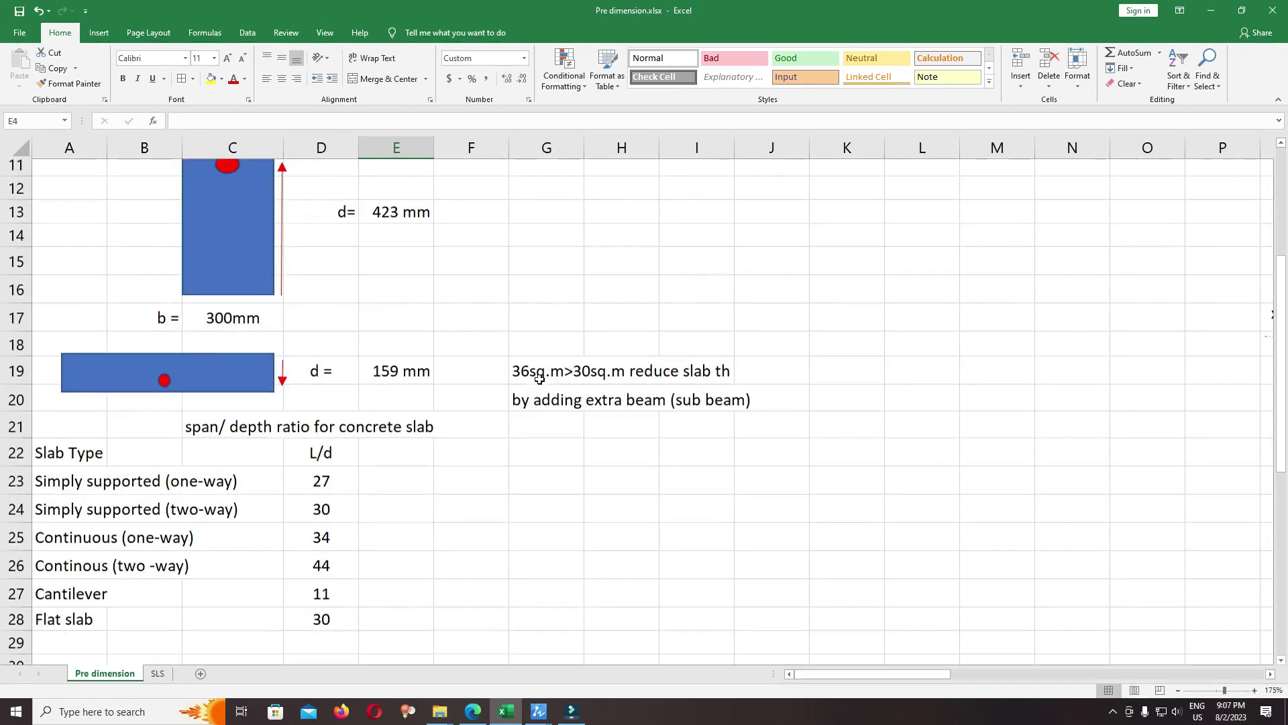
pyautogui.scroll(2, 442, 345)
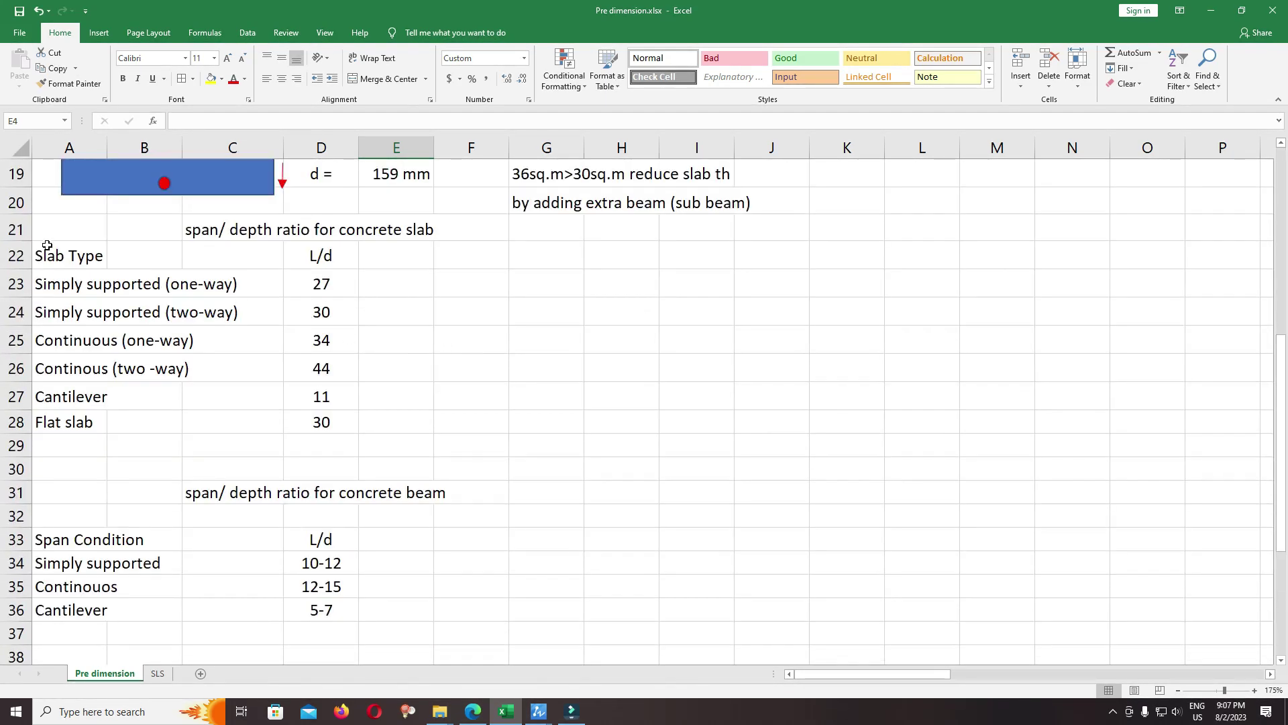
pyautogui.moveTo(47, 246); pyautogui.dragTo(427, 230)
pyautogui.moveTo(202, 492); pyautogui.dragTo(396, 493)
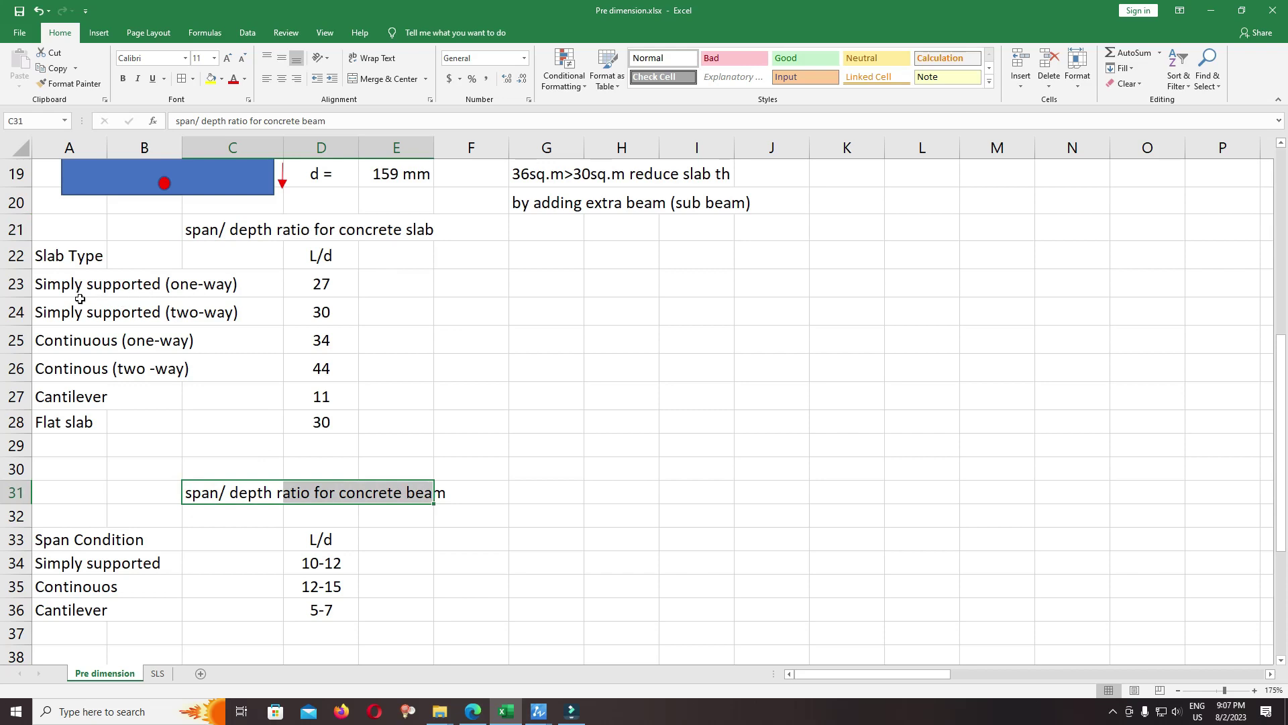
pyautogui.click(144, 312)
pyautogui.click(64, 289)
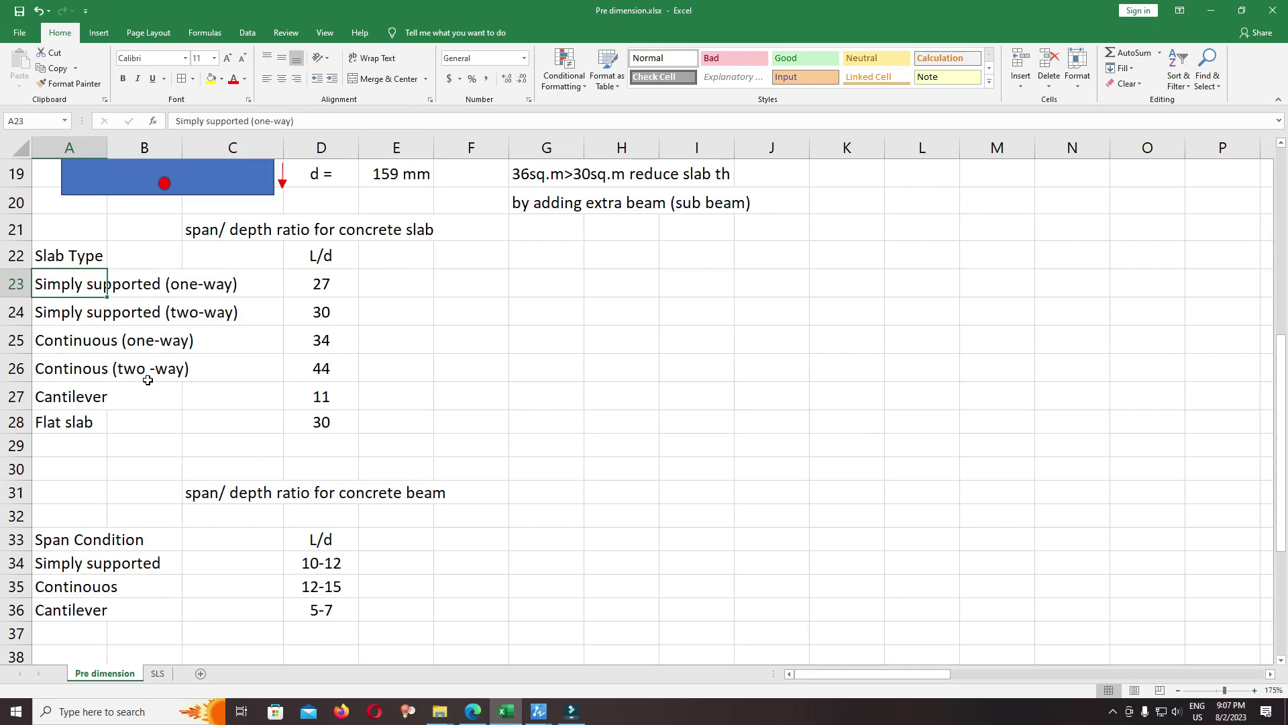
pyautogui.click(80, 377)
pyautogui.scroll(-2, 151, 420)
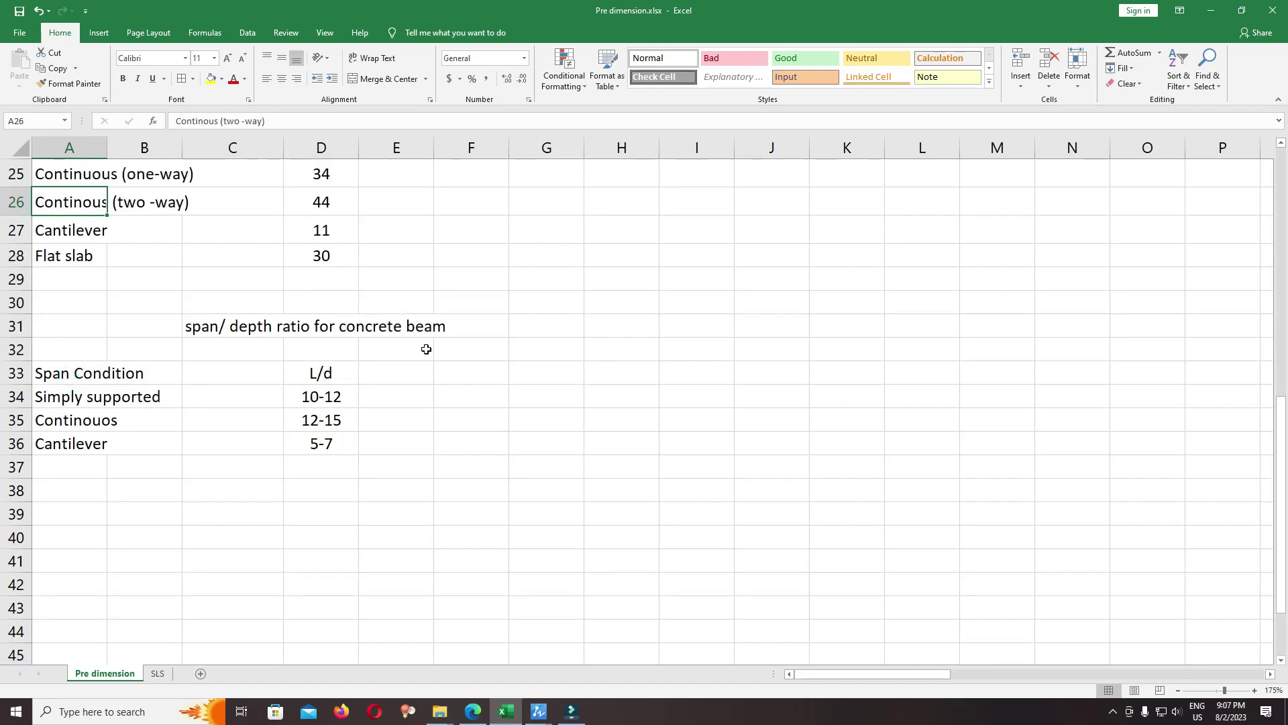
pyautogui.moveTo(205, 326); pyautogui.dragTo(430, 336)
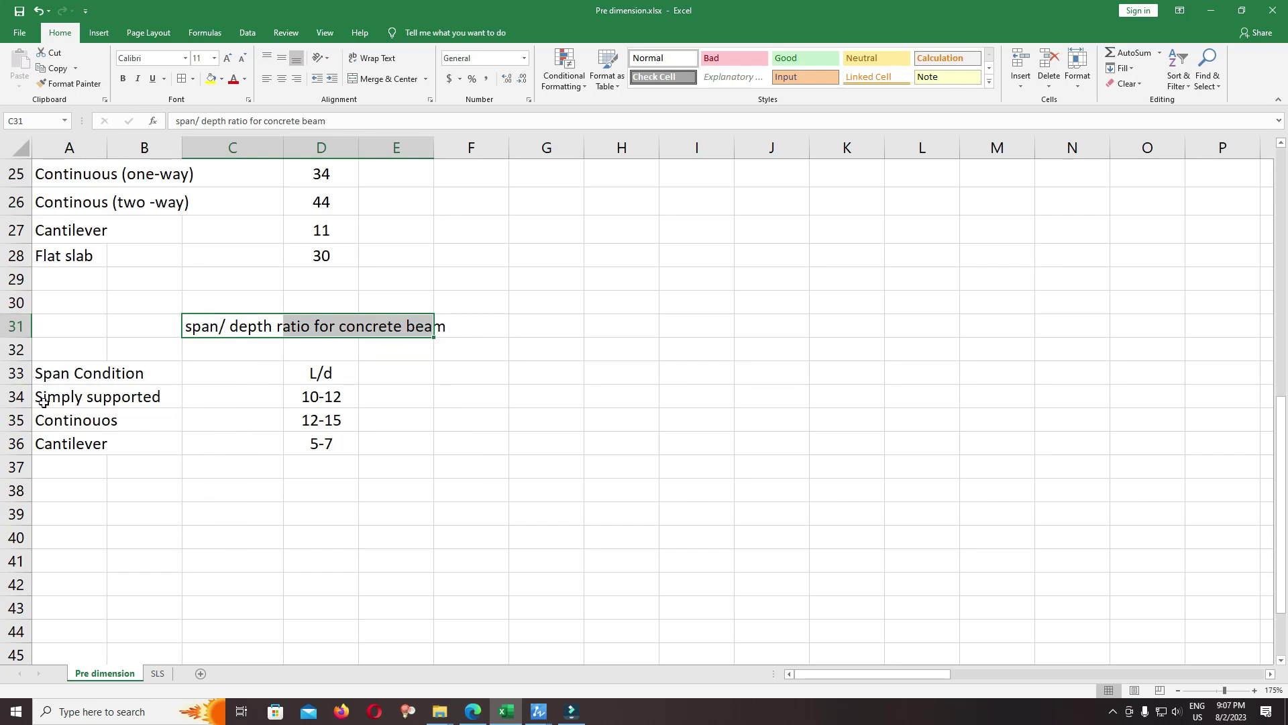
pyautogui.click(40, 439)
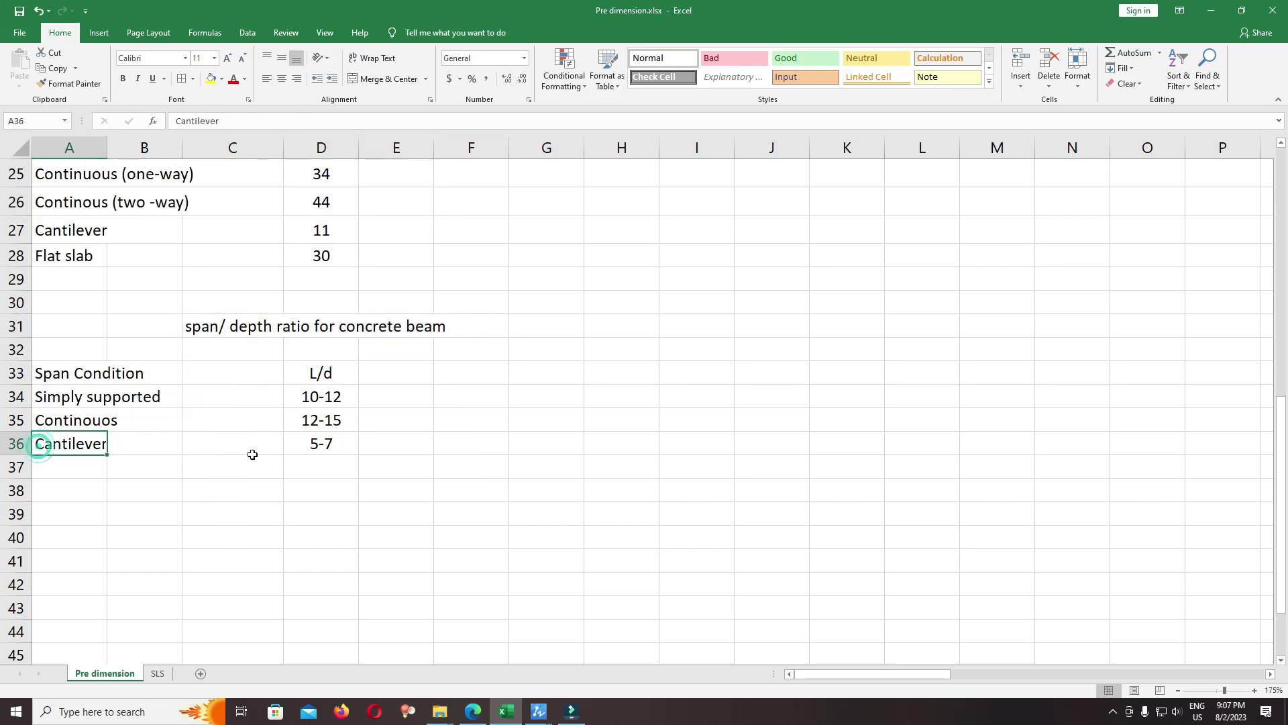
pyautogui.click(320, 443)
pyautogui.scroll(8, 402, 429)
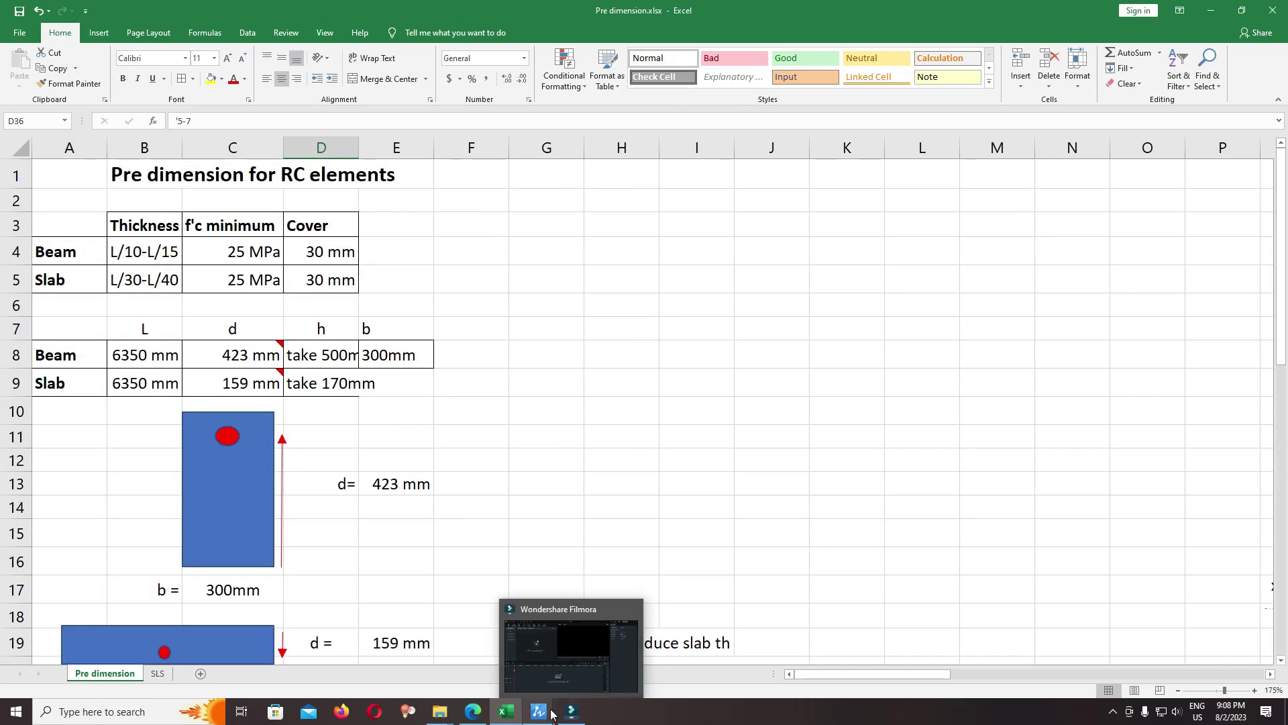
# Bring the mezzanine floor beam and slab plan forward and pan across its bays.
pyautogui.moveTo(545, 713)
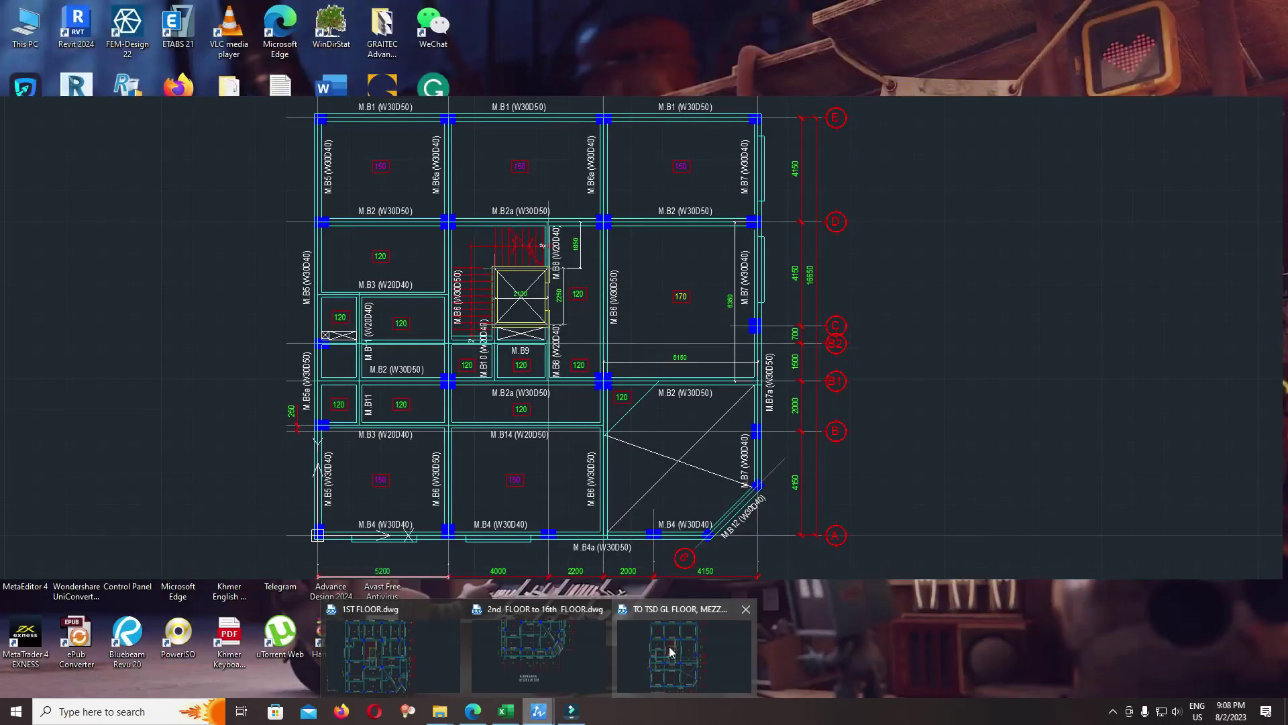
pyautogui.click(670, 648)
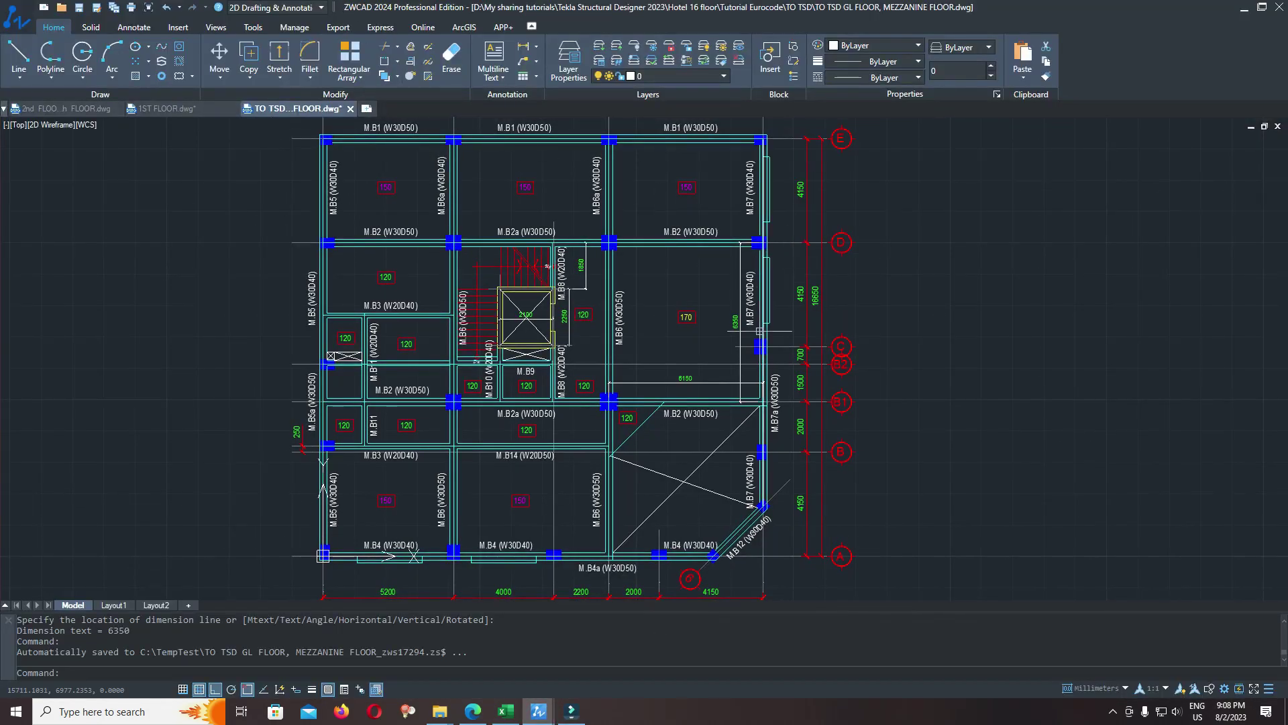
pyautogui.moveTo(748, 388); pyautogui.dragTo(814, 174, button='middle')
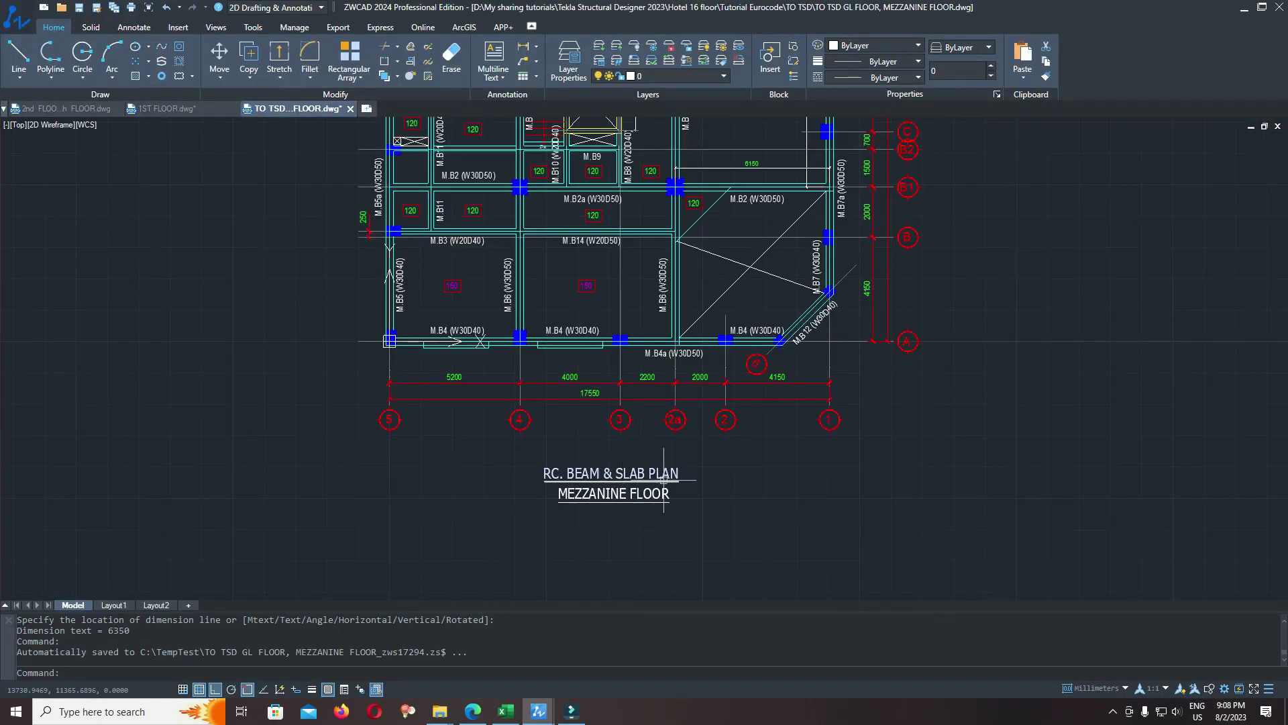
pyautogui.moveTo(804, 149); pyautogui.dragTo(756, 357, button='middle')
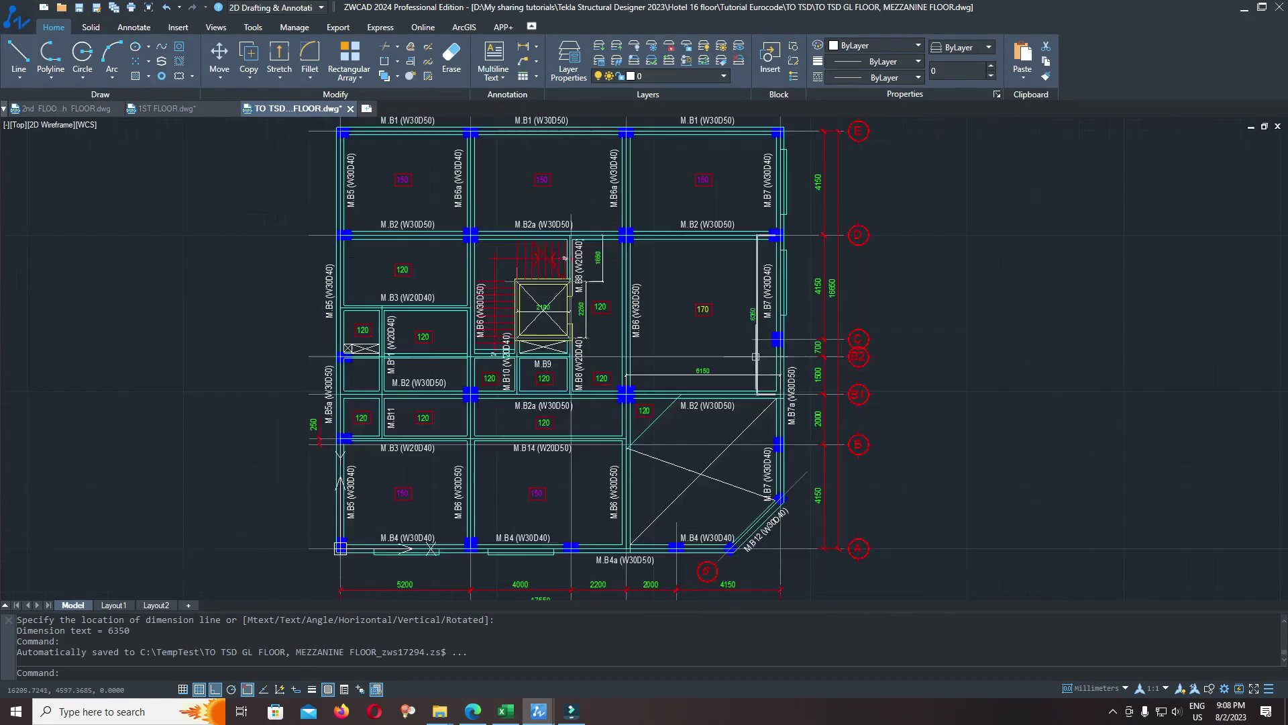
pyautogui.scroll(3, 755, 357)
pyautogui.scroll(-3, 738, 362)
pyautogui.moveTo(709, 485); pyautogui.dragTo(708, 312, button='middle')
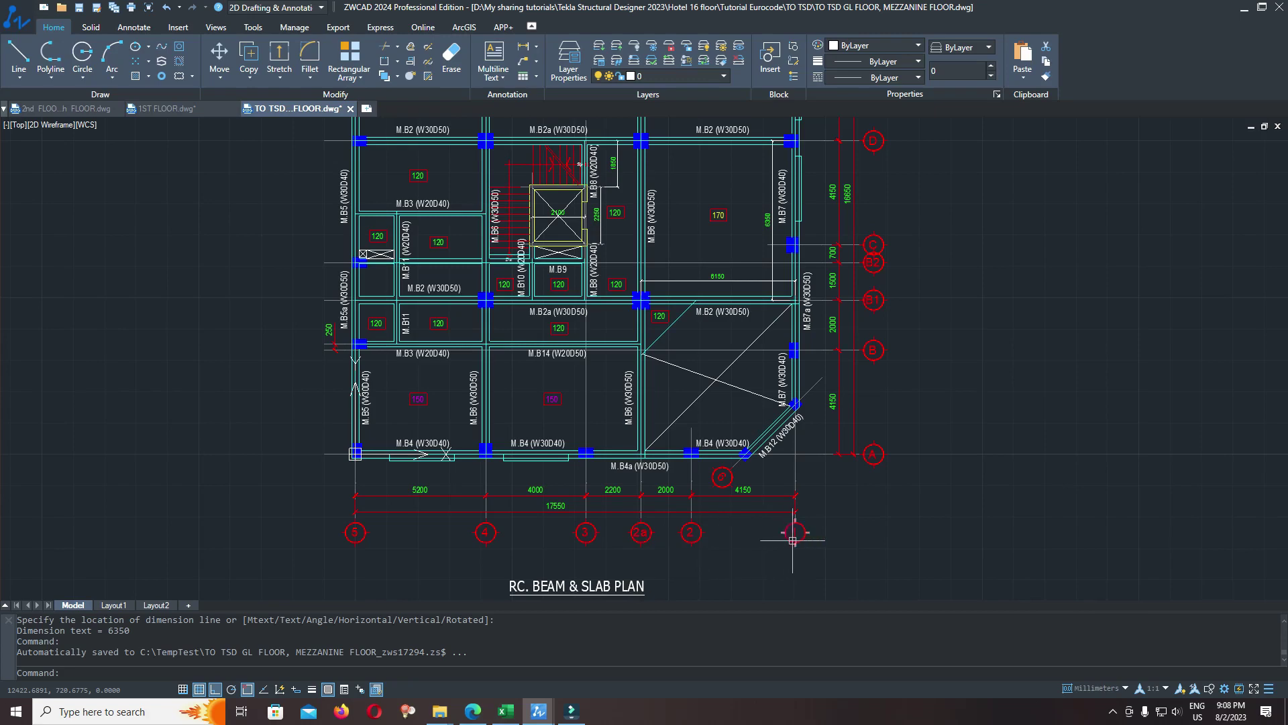
# Recentre the plan on grids B to D showing the 6150 and 6350 dimensions.
pyautogui.scroll(4, 714, 279)
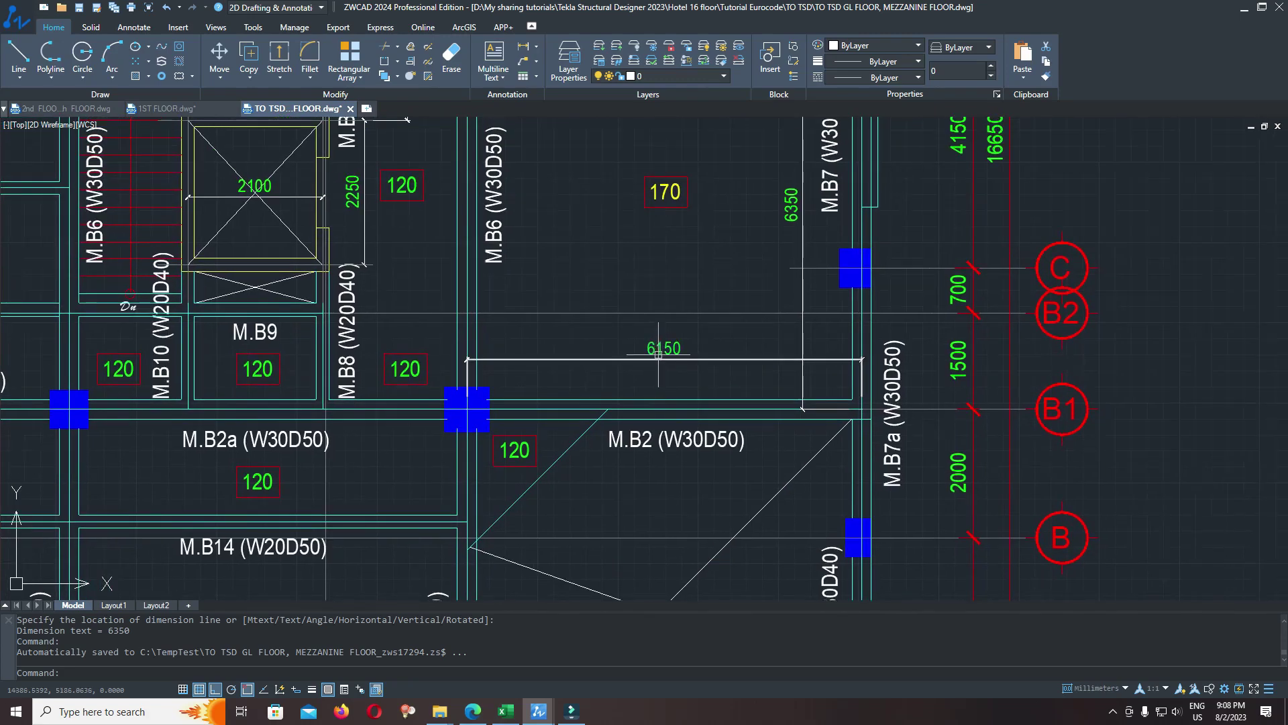
pyautogui.scroll(-5, 659, 354)
pyautogui.scroll(3, 664, 308)
pyautogui.moveTo(664, 309); pyautogui.dragTo(853, 311, button='middle')
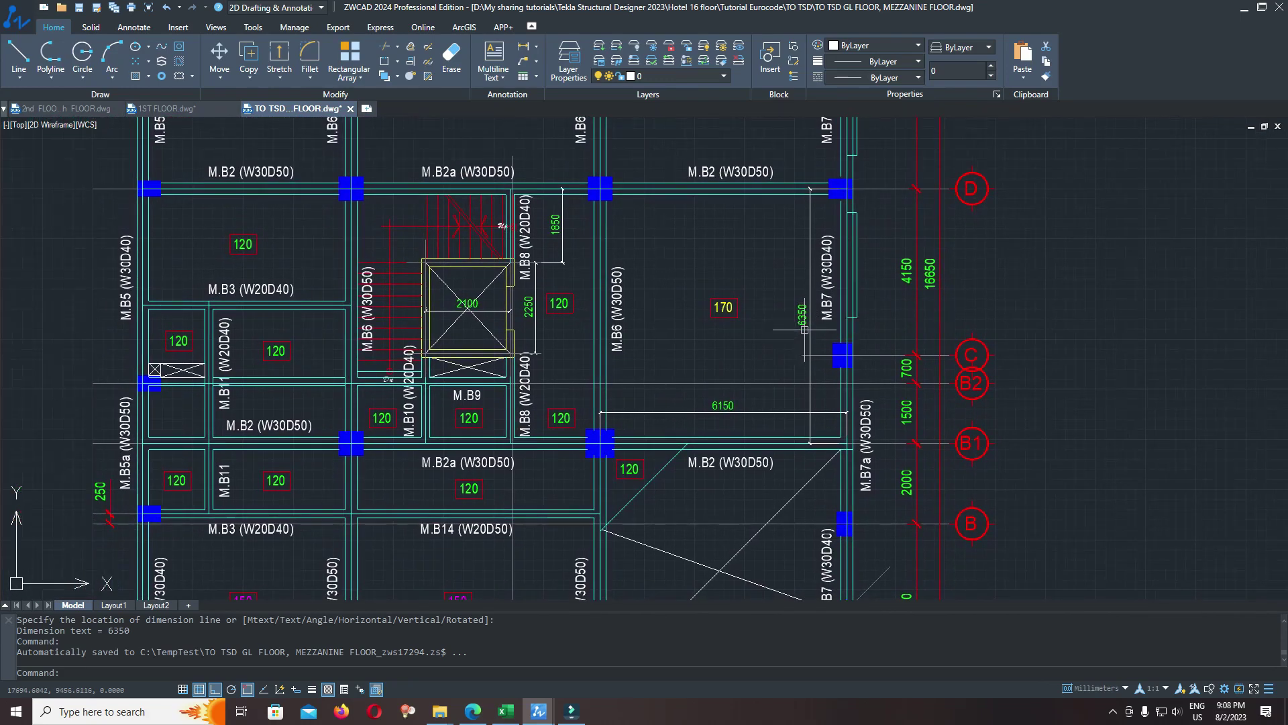
pyautogui.scroll(1, 803, 322)
pyautogui.scroll(1, 803, 322)
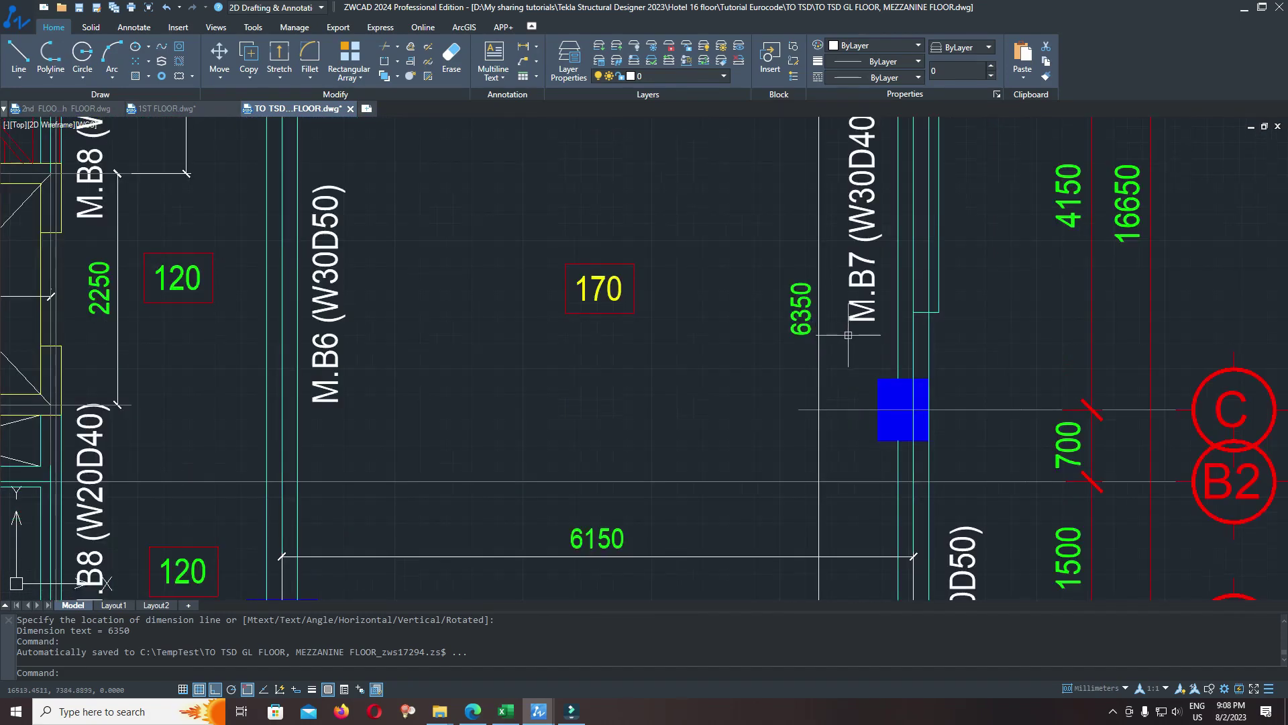
pyautogui.scroll(-3, 809, 313)
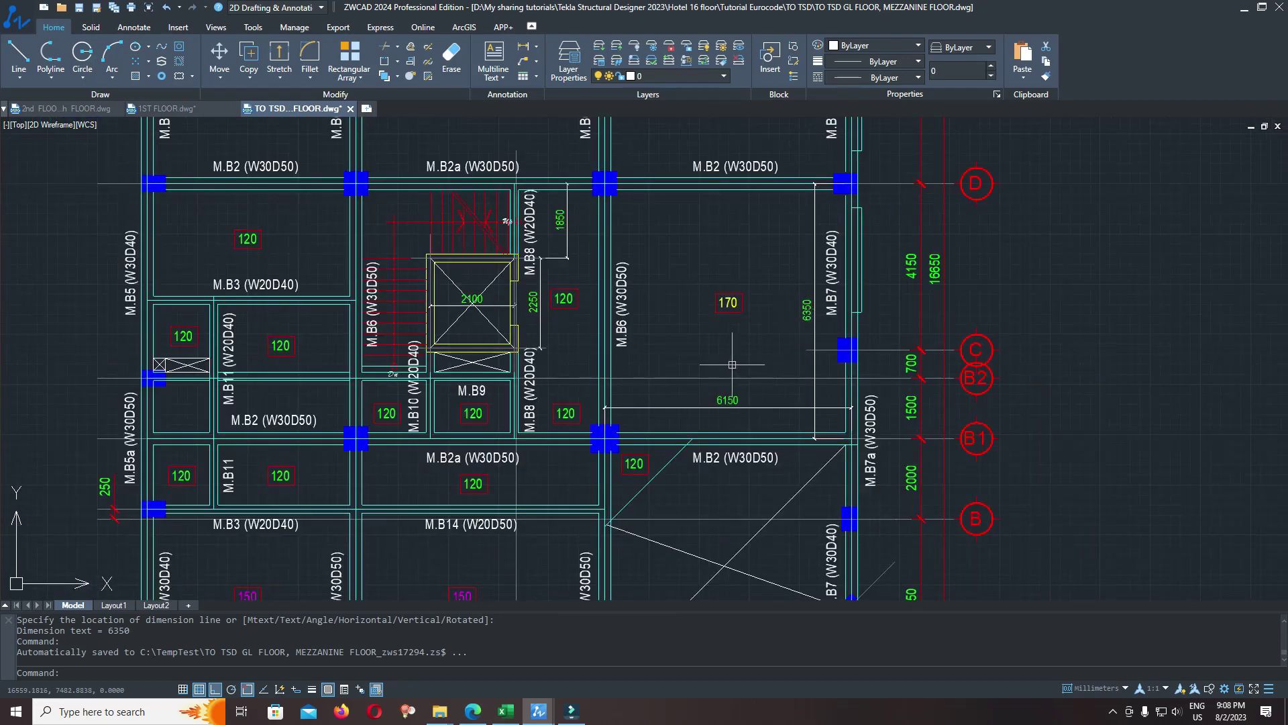
pyautogui.moveTo(685, 390)
pyautogui.mouseDown(button='middle')
pyautogui.moveTo(704, 338)
pyautogui.moveTo(640, 362)
pyautogui.moveTo(627, 342)
pyautogui.moveTo(623, 362)
pyautogui.moveTo(613, 359)
pyautogui.moveTo(698, 370)
pyautogui.mouseUp(button='middle')
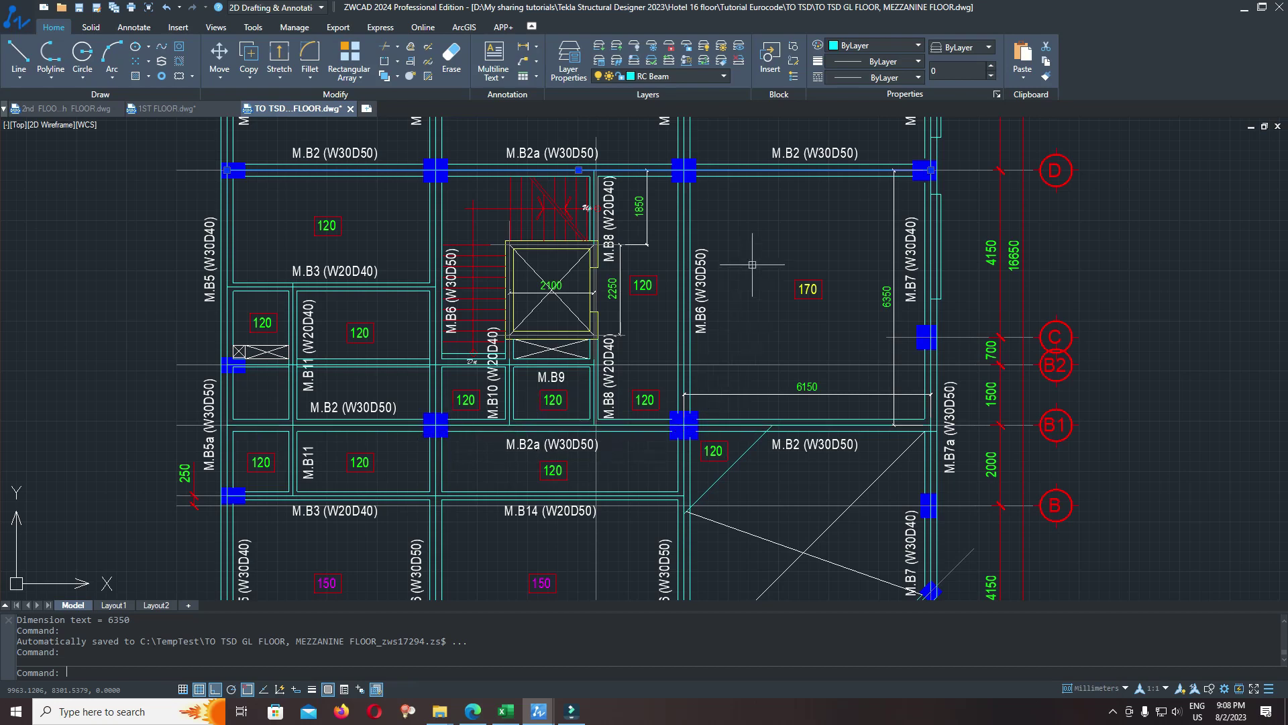
pyautogui.moveTo(807, 218); pyautogui.dragTo(762, 216, button='middle')
pyautogui.press('Escape')
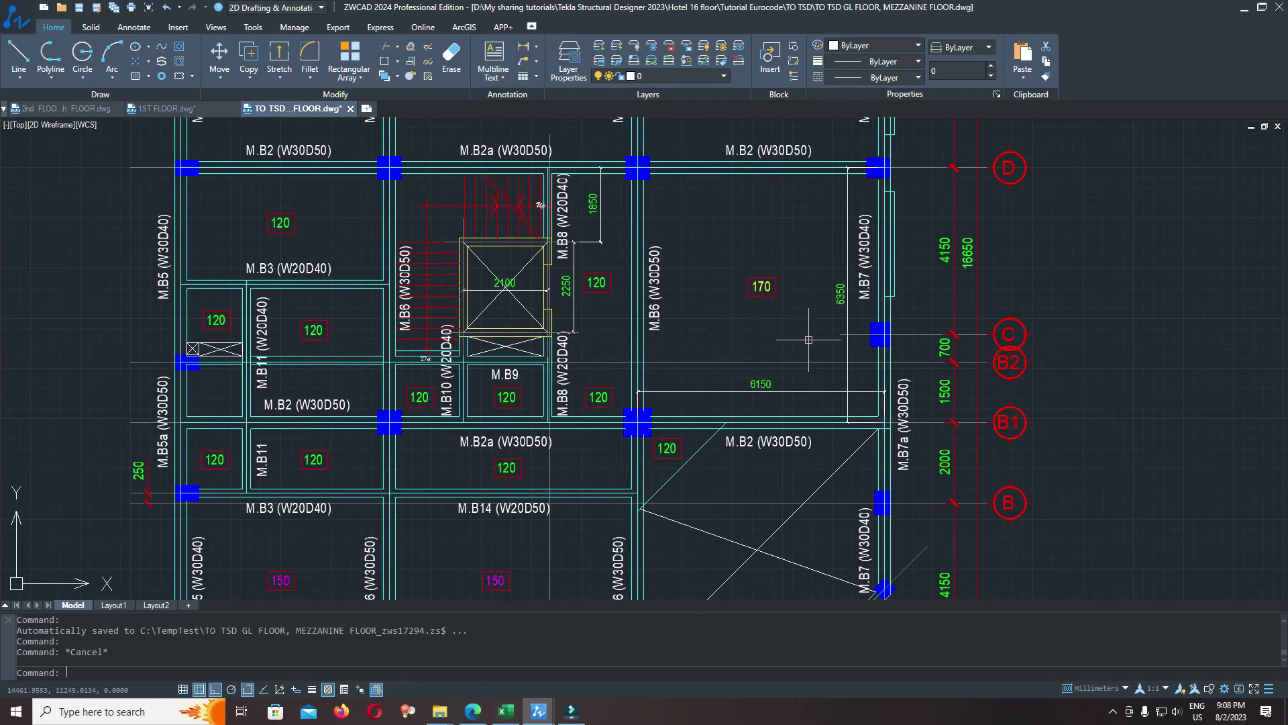
pyautogui.click(508, 713)
# Change the beam span in B8 from 6350 to 6150 mm.
pyautogui.doubleClick(161, 355)
pyautogui.moveTo(154, 355); pyautogui.dragTo(162, 357)
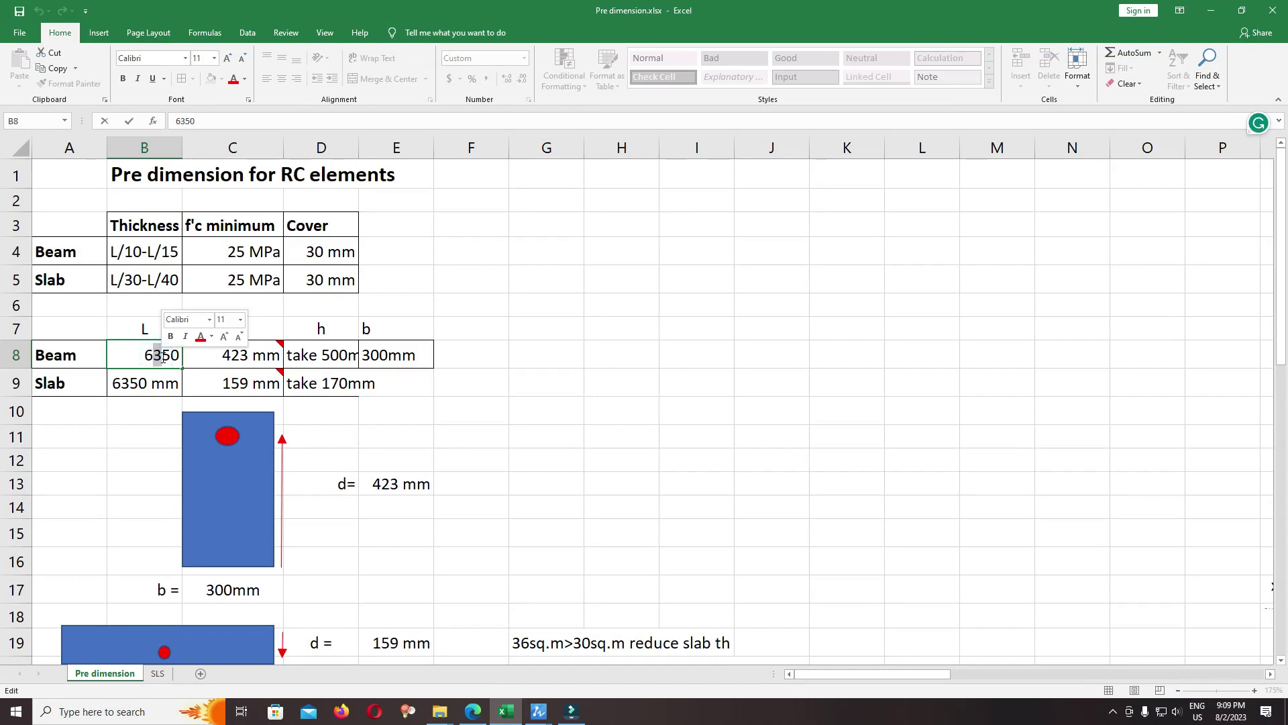
pyautogui.write('1')
pyautogui.press('Return')
pyautogui.click(133, 345)
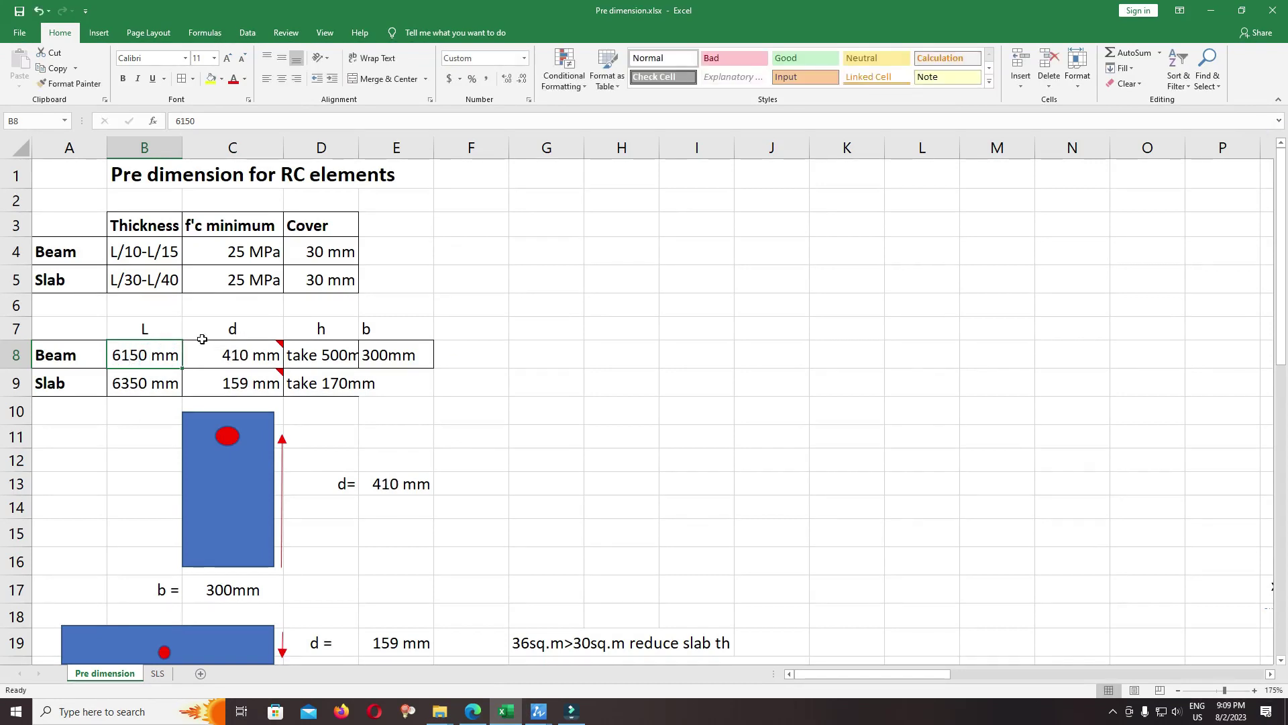
# Check the updated 410 mm beam d in C8 alongside beam height D8 and width E8.
pyautogui.scroll(-5, 361, 540)
pyautogui.click(202, 574)
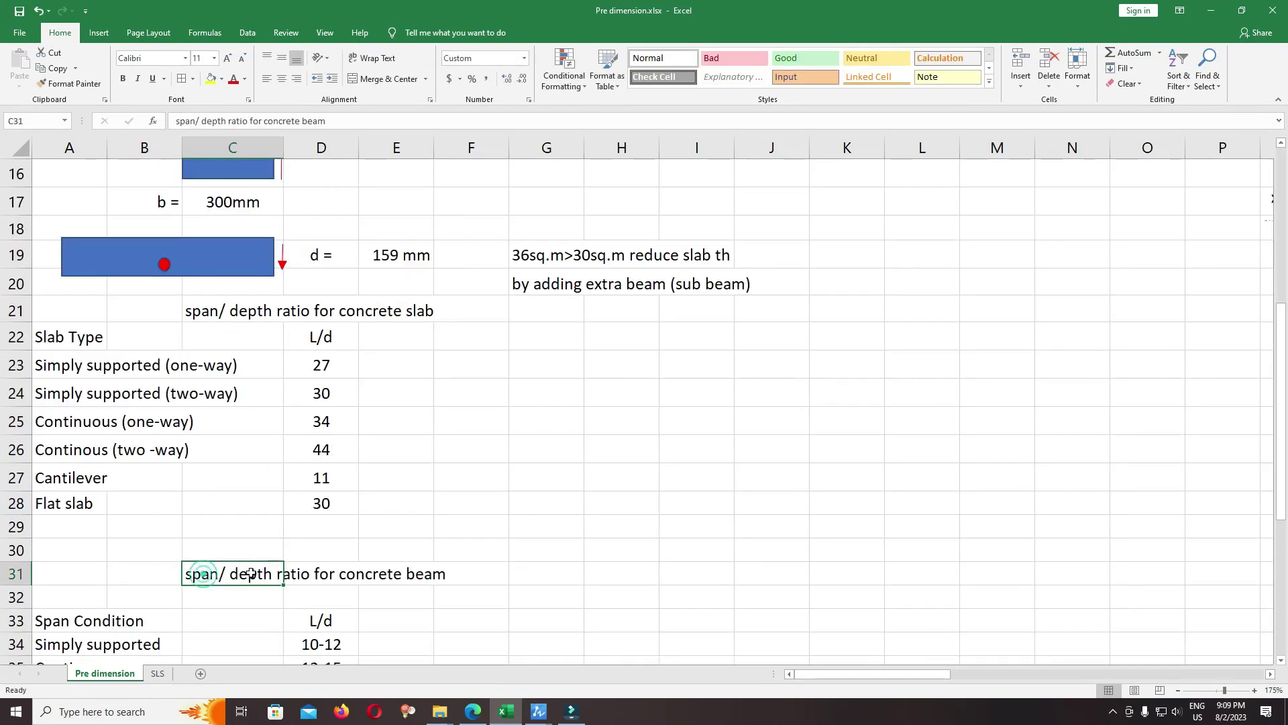
pyautogui.scroll(5, 221, 469)
pyautogui.click(227, 355)
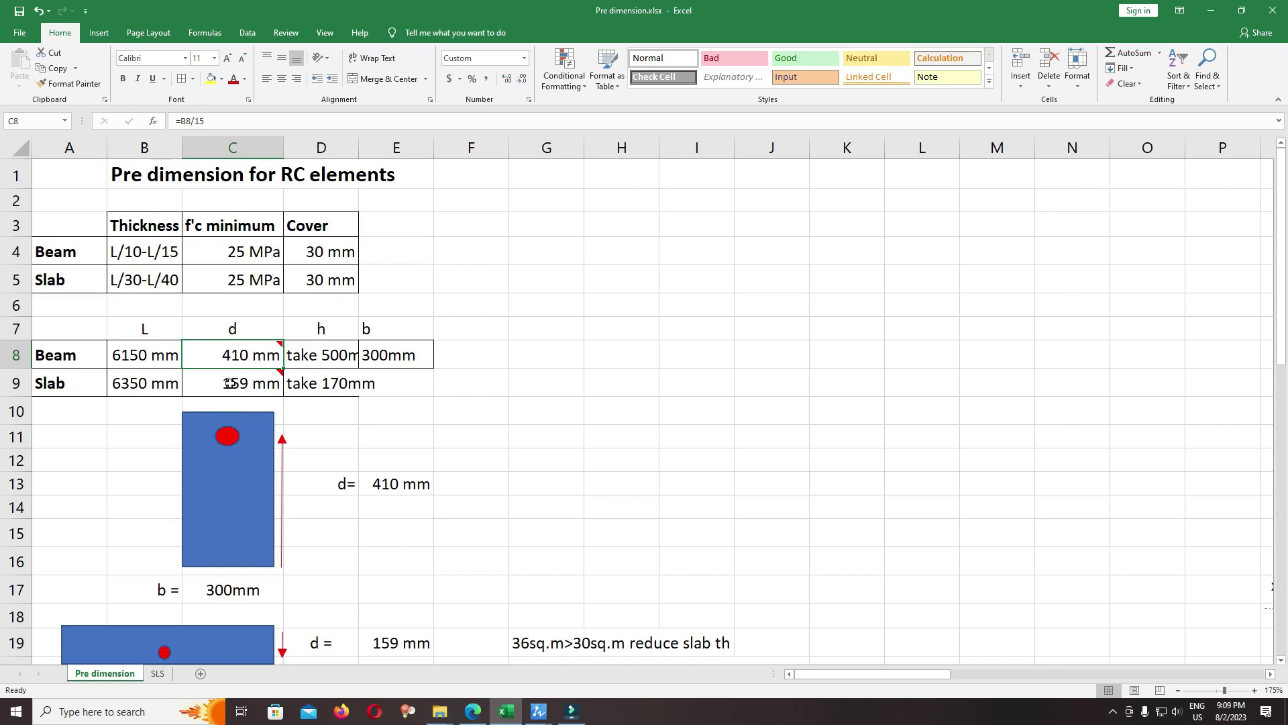
pyautogui.moveTo(257, 358)
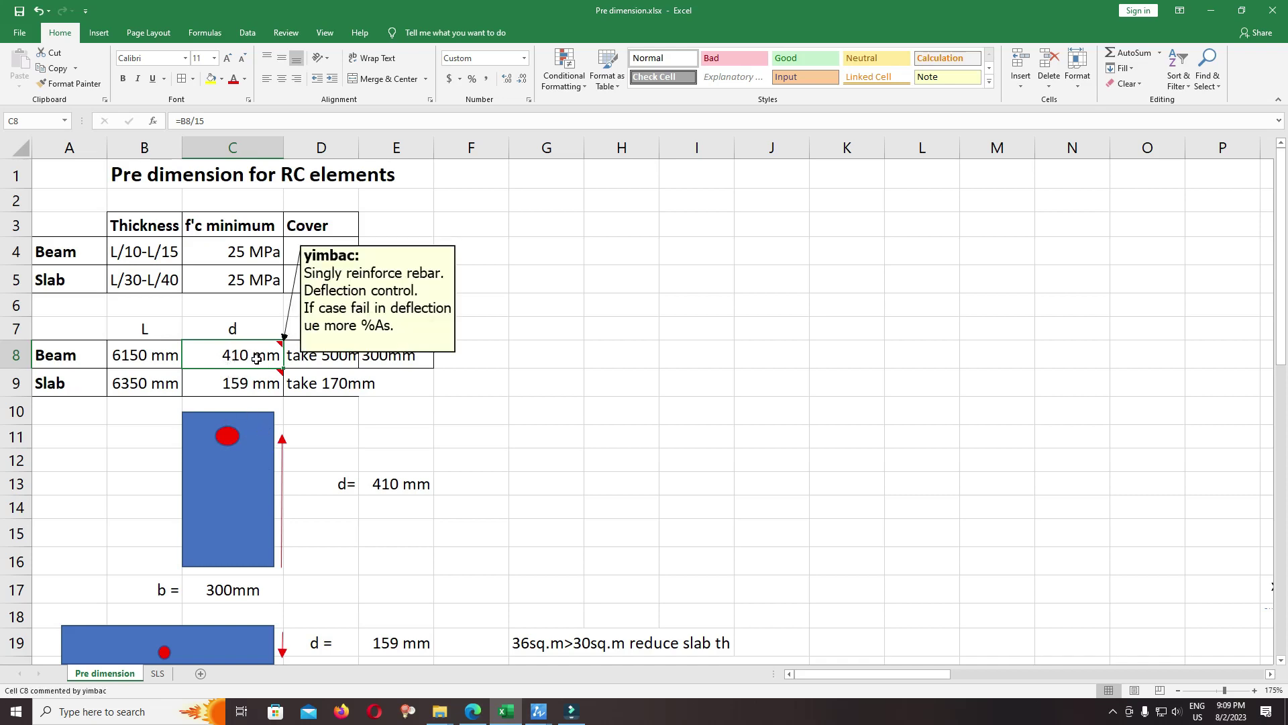
pyautogui.click(331, 363)
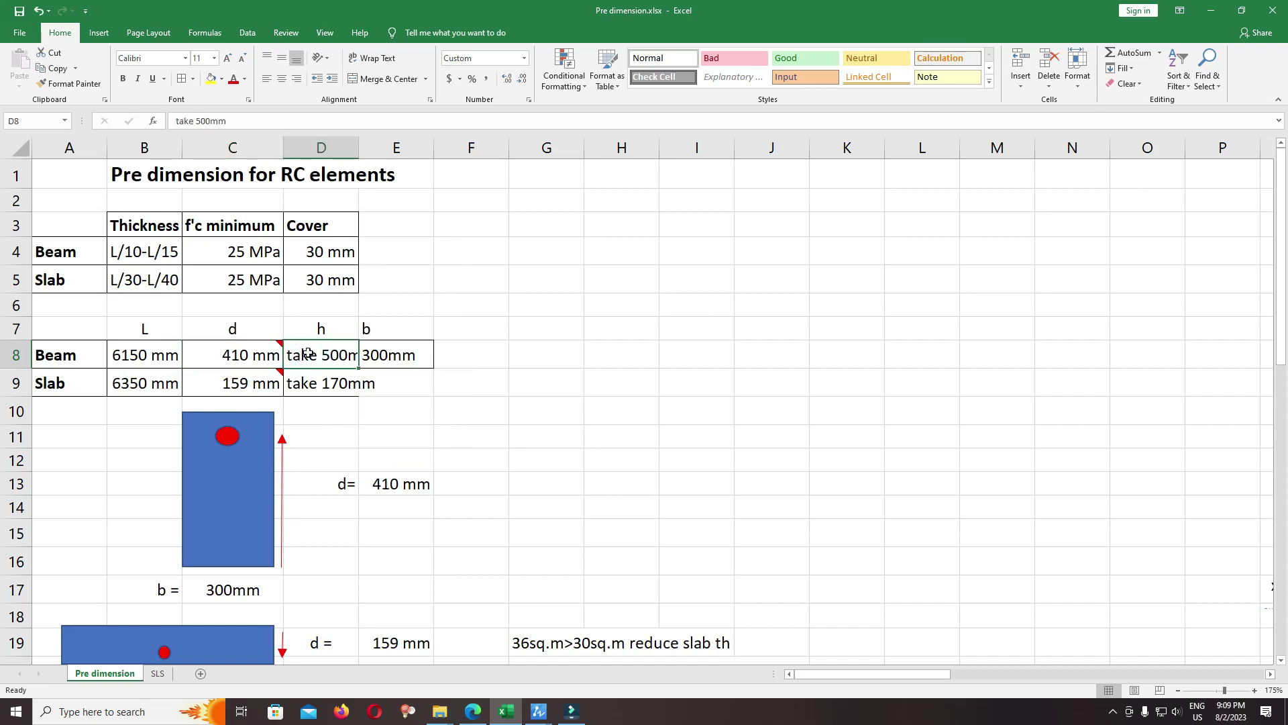
pyautogui.click(382, 343)
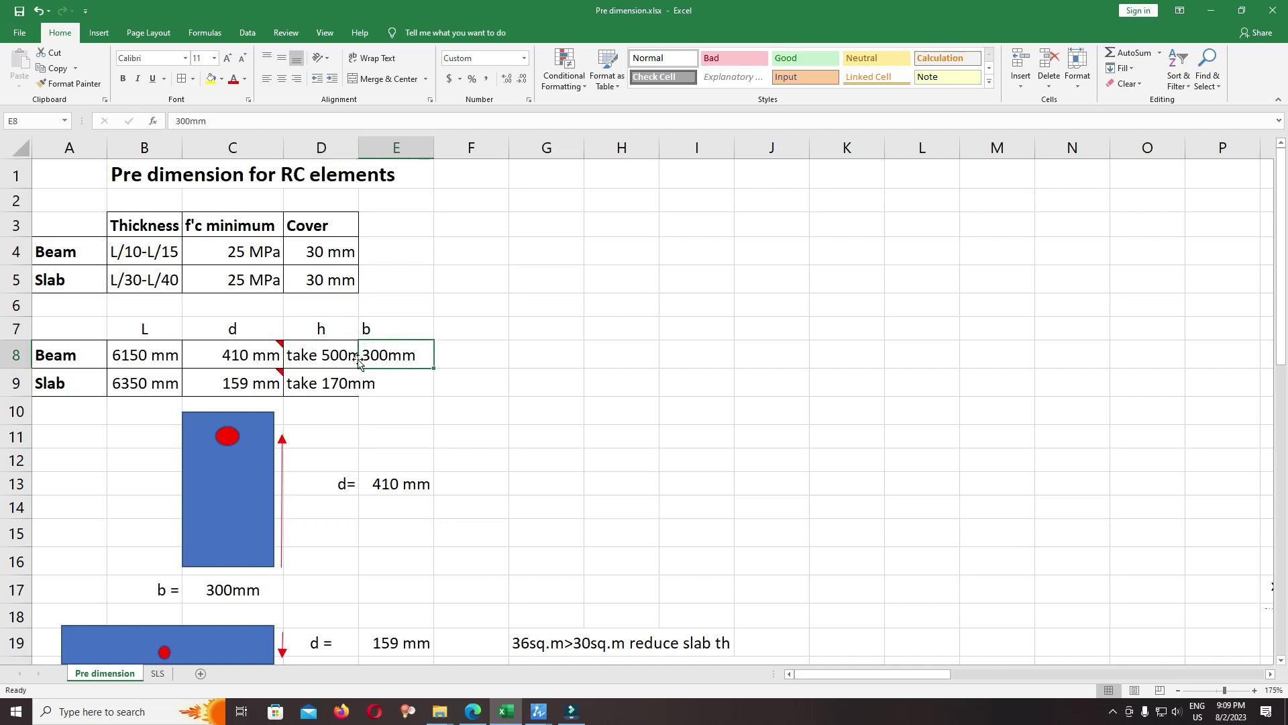
pyautogui.click(357, 361)
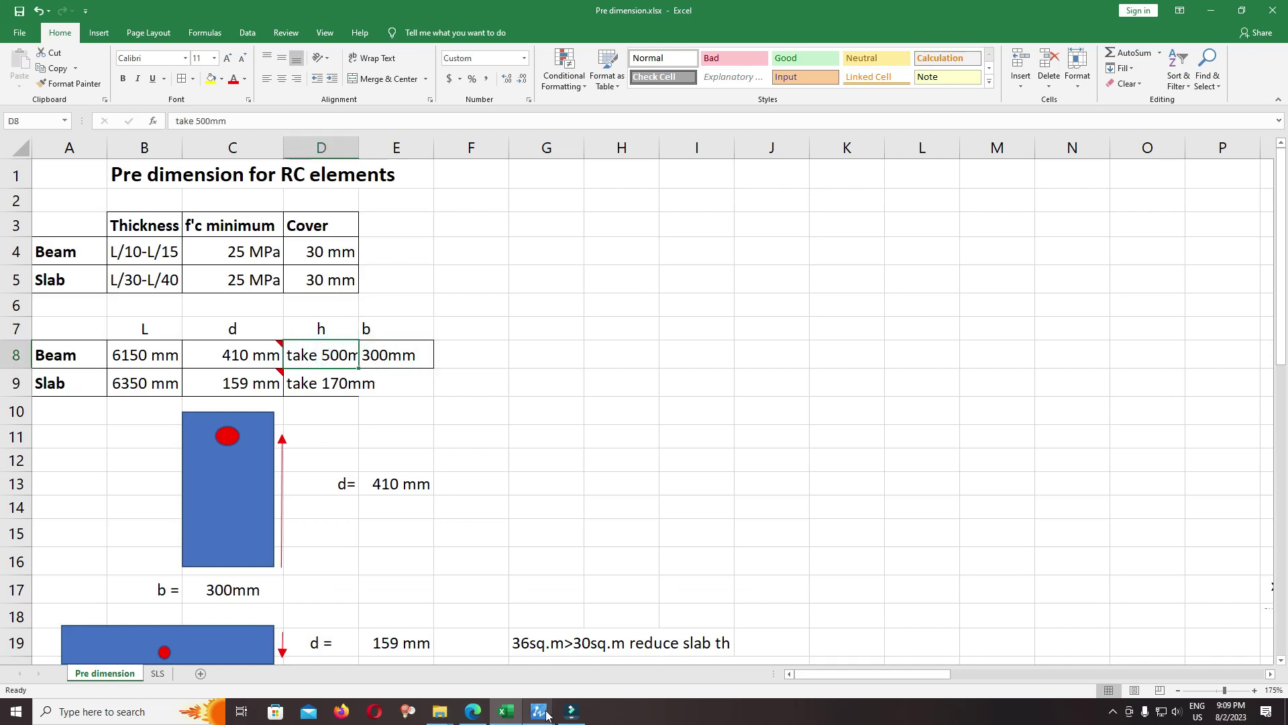
# Inspect the floor plan around the M.B2 beam label.
pyautogui.moveTo(546, 713)
pyautogui.click(698, 640)
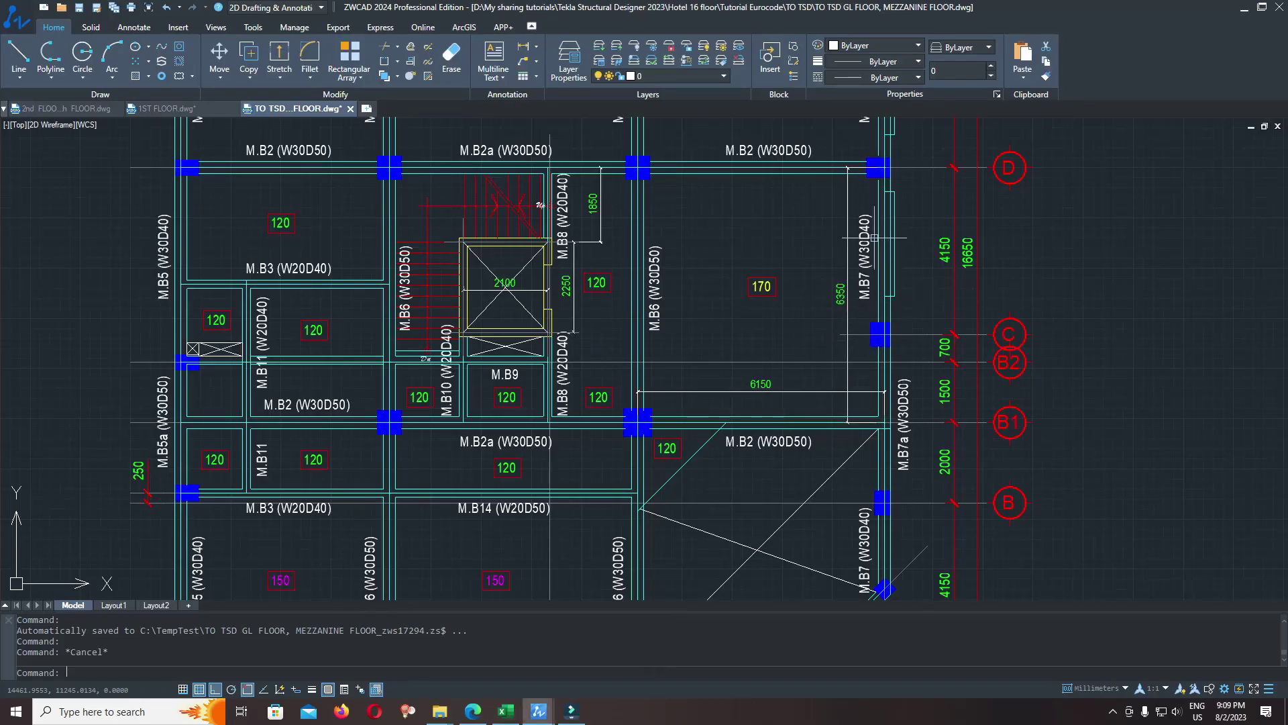
pyautogui.scroll(6, 792, 135)
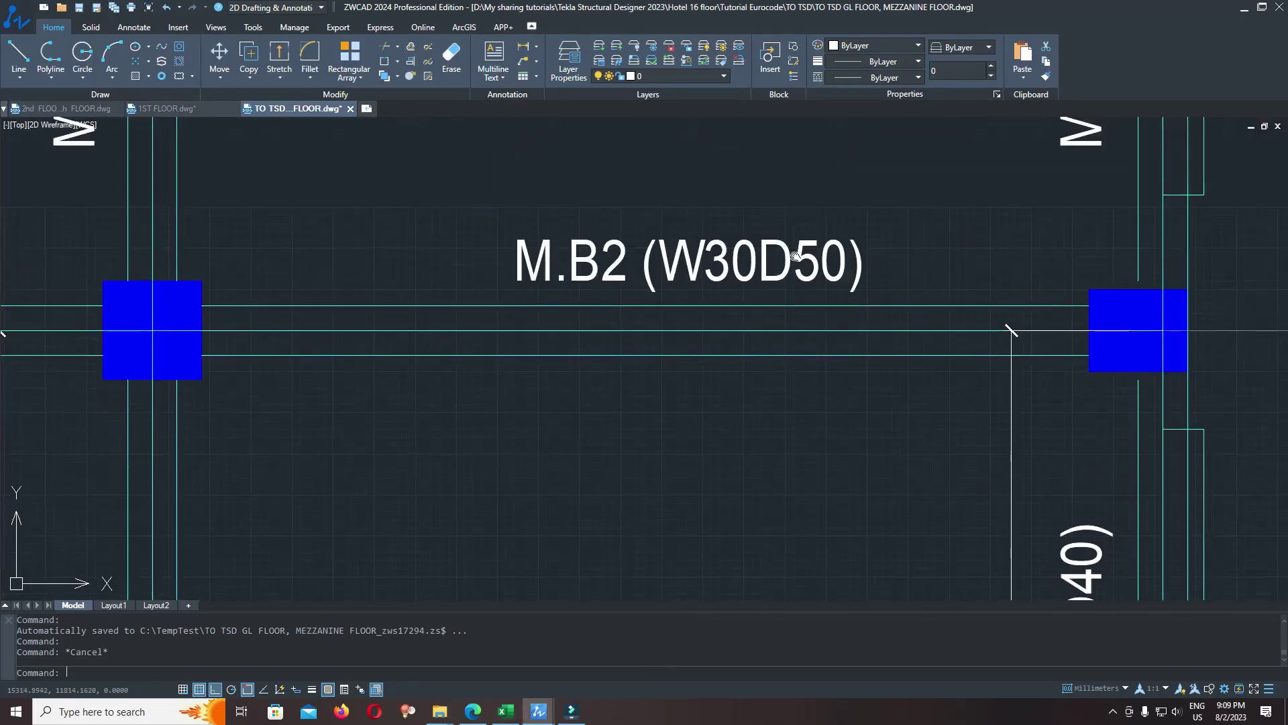
pyautogui.moveTo(795, 255); pyautogui.dragTo(786, 277, button='middle')
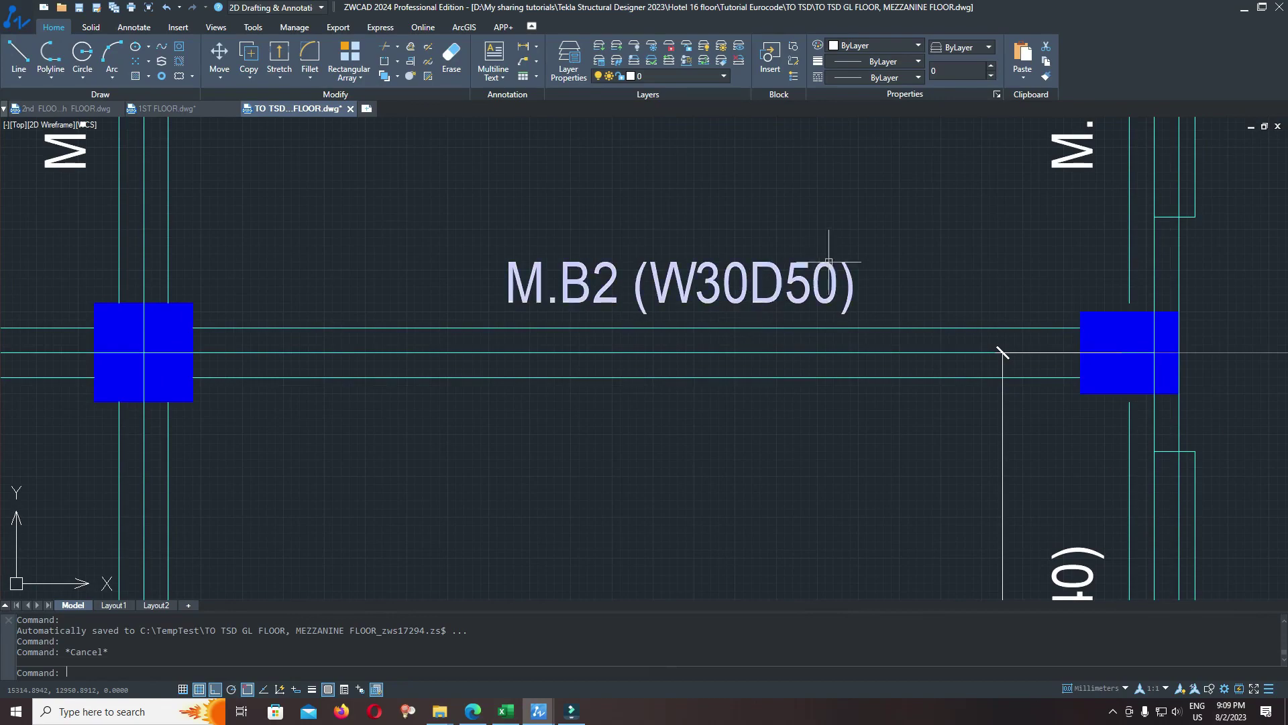
# Compare the 300 mm beam width in E8 and the slab span in B9 against the plan.
pyautogui.click(506, 711)
pyautogui.click(381, 359)
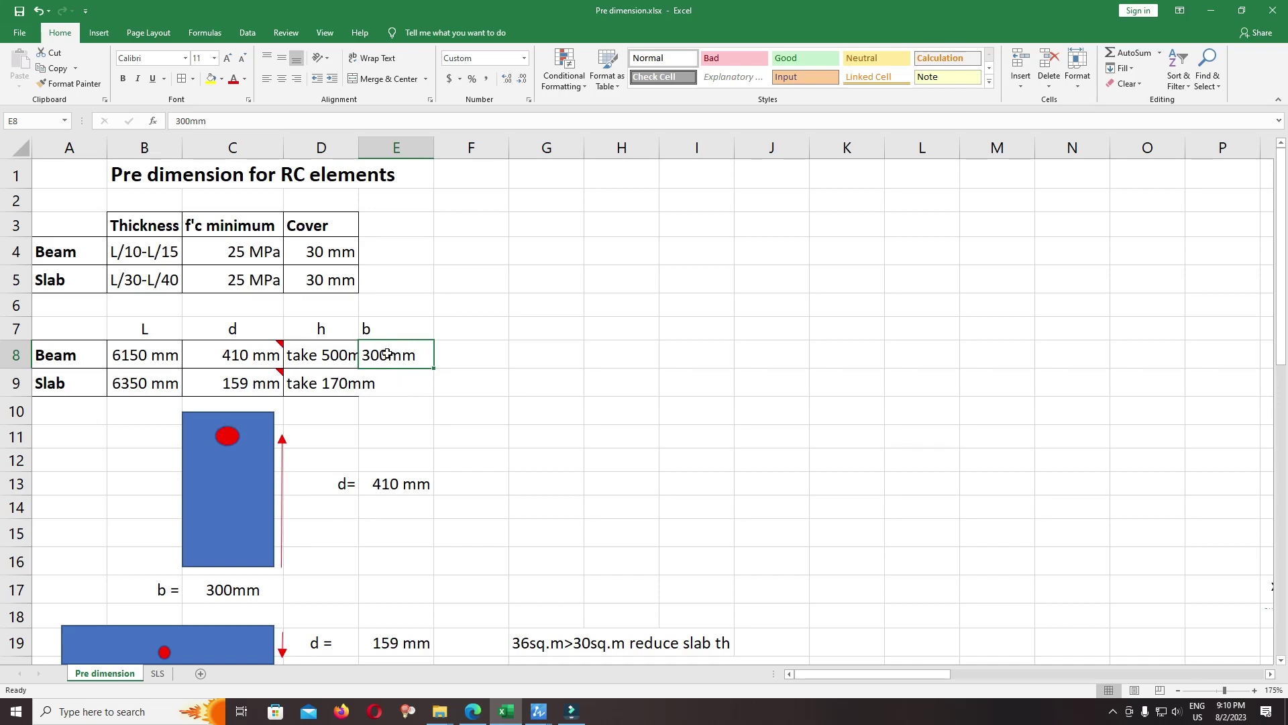
pyautogui.click(470, 352)
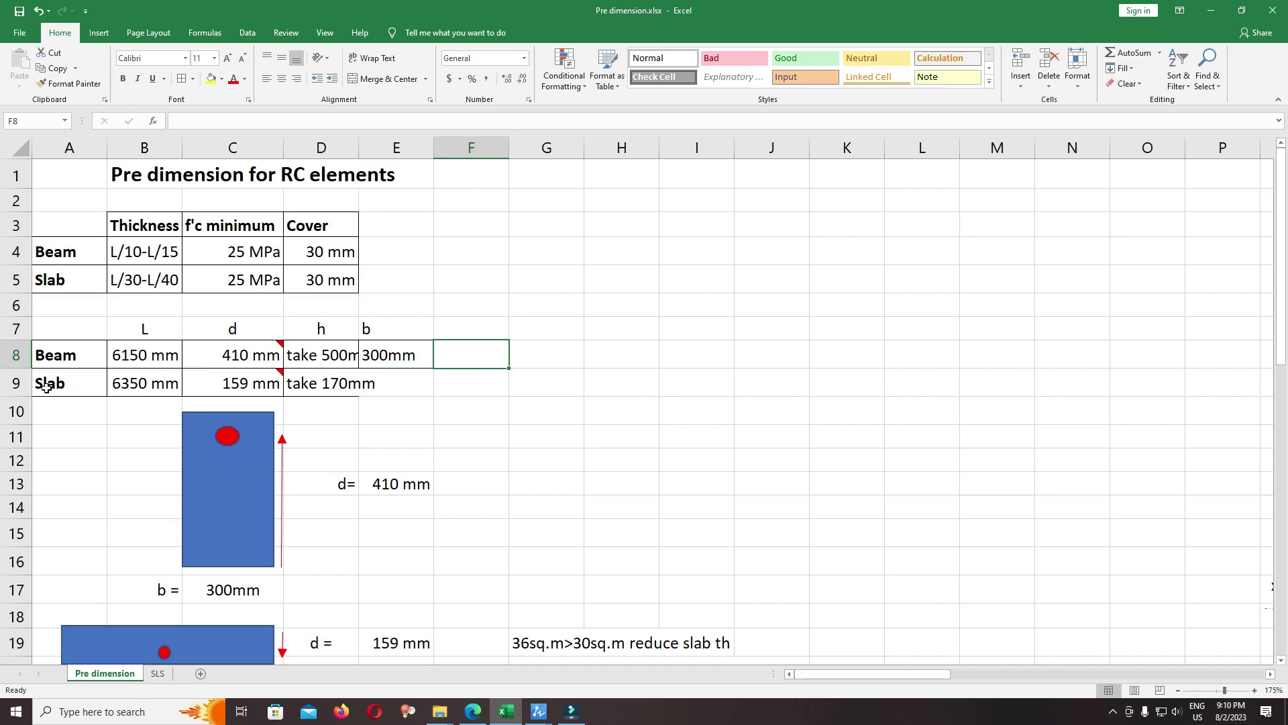
pyautogui.click(127, 377)
pyautogui.click(539, 711)
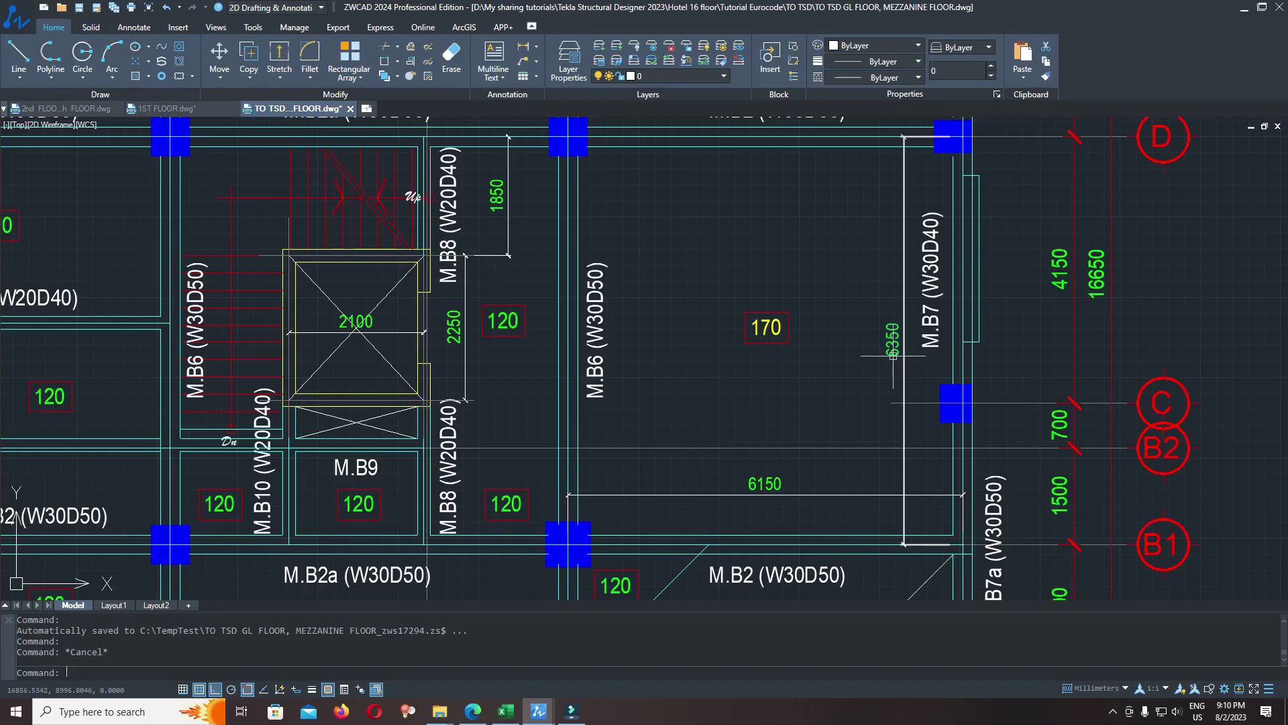
pyautogui.moveTo(506, 711)
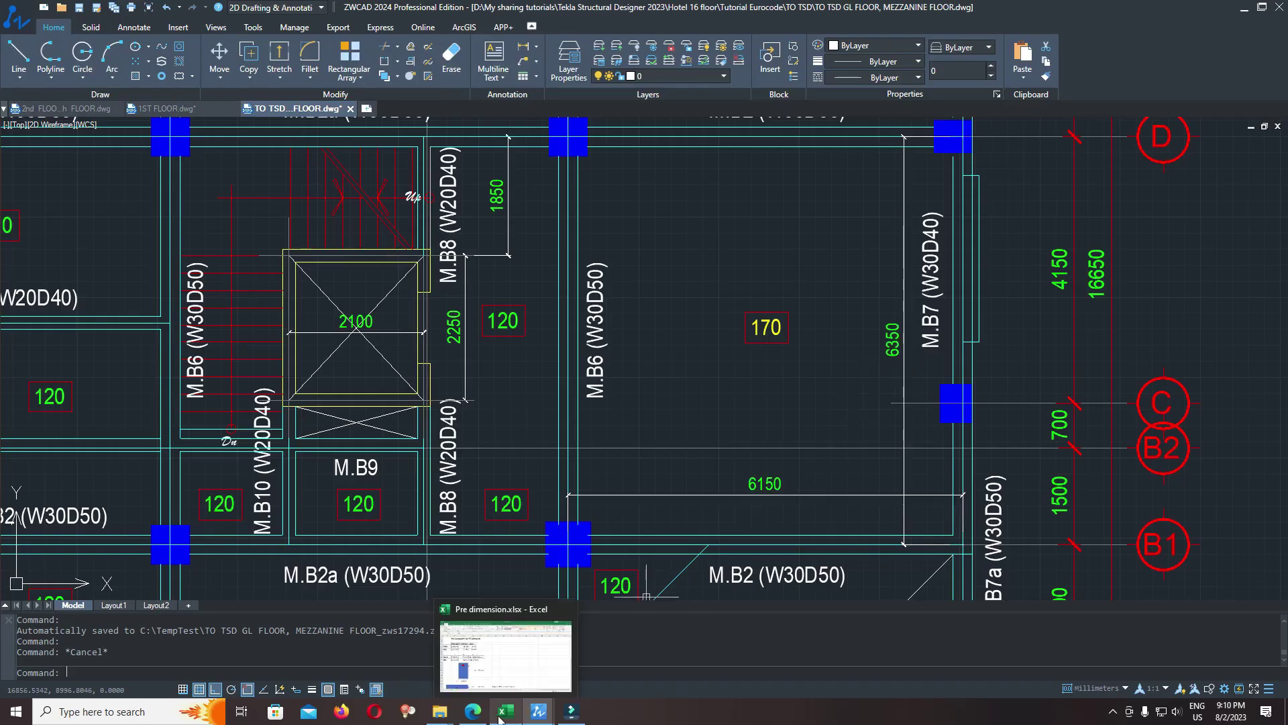
pyautogui.click(515, 643)
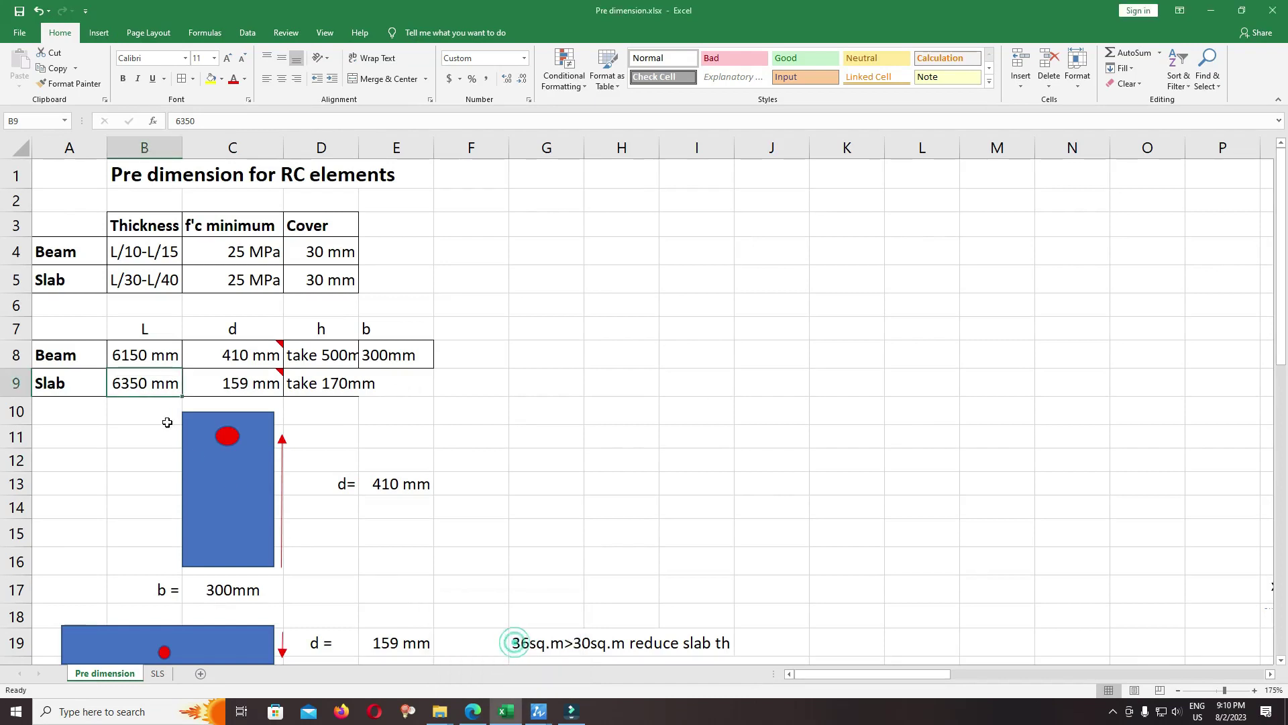
# Check the 6350 mm slab span against the L/30-L/40 rule and the continuous two-way ratio 44.
pyautogui.click(122, 383)
pyautogui.press('Right')
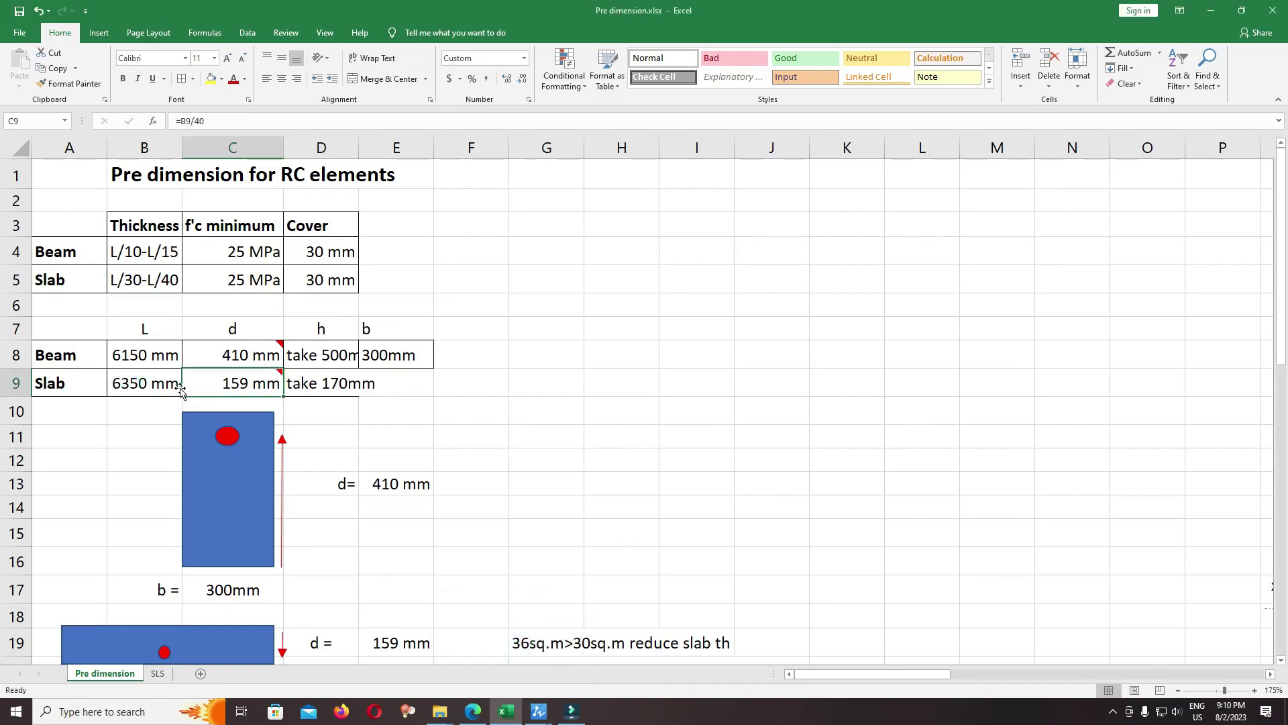
pyautogui.click(132, 284)
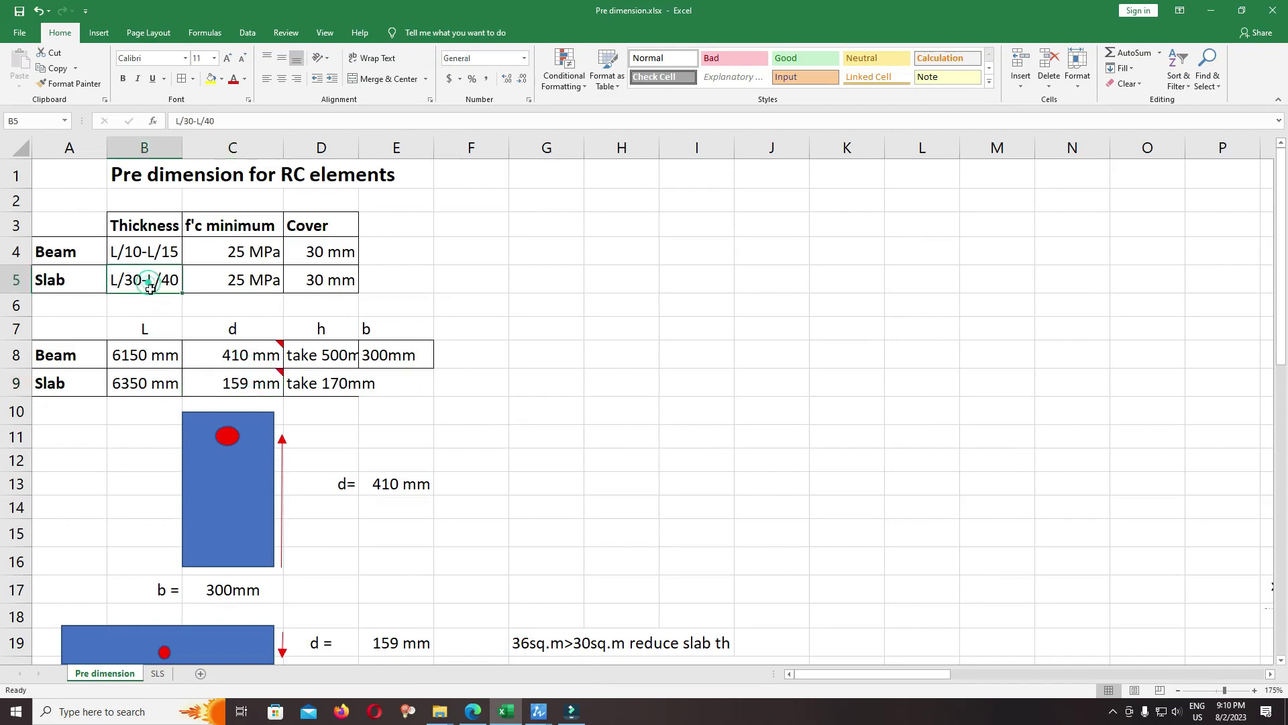
pyautogui.scroll(-11, 173, 311)
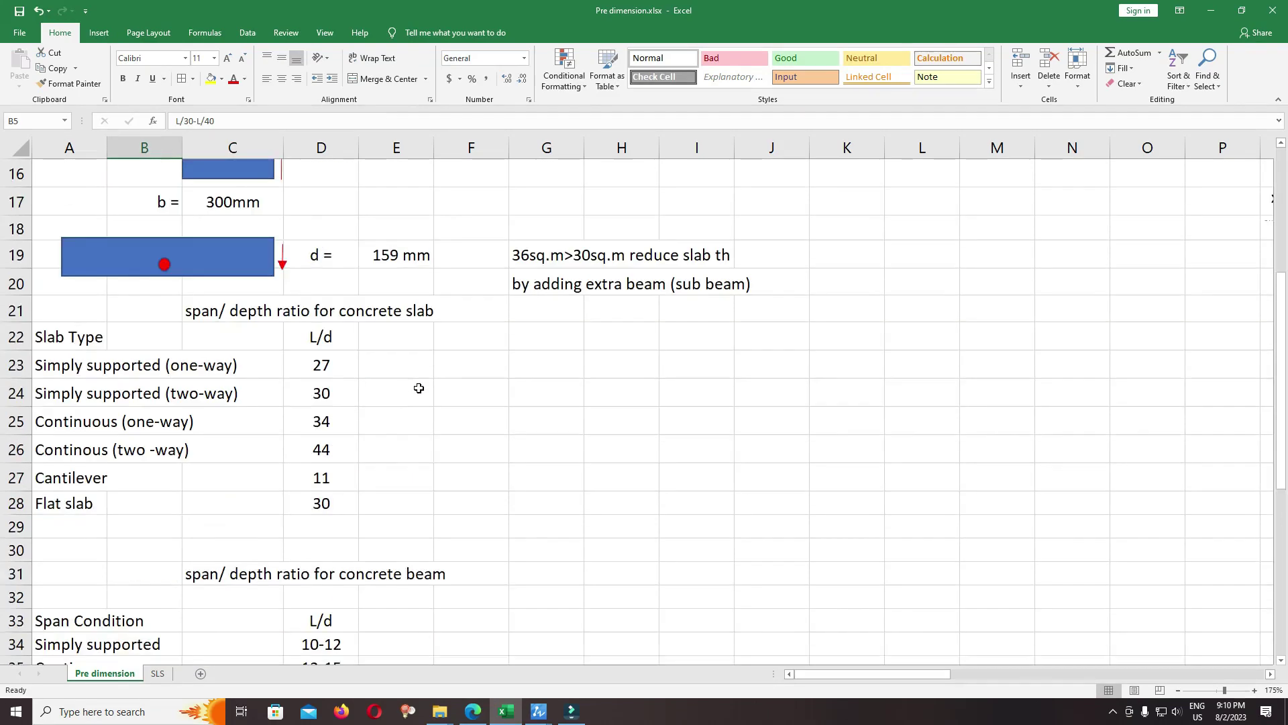
pyautogui.scroll(1, 411, 405)
pyautogui.scroll(3, 228, 360)
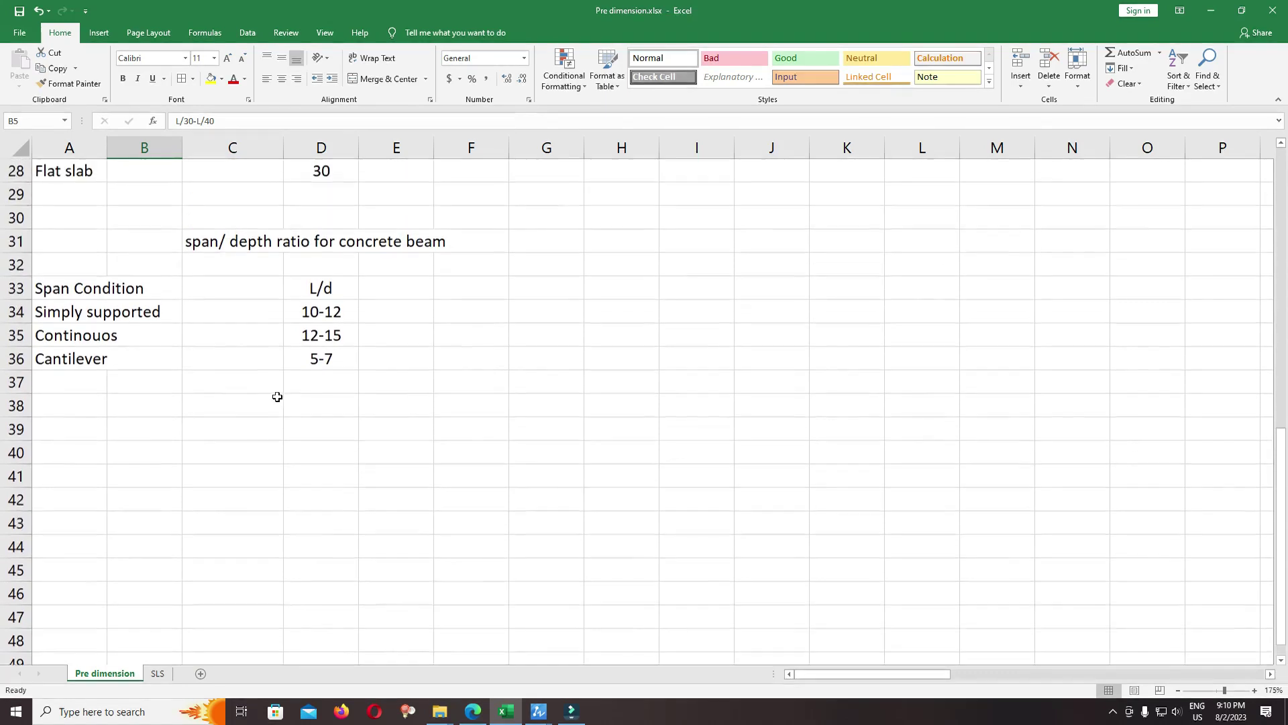
pyautogui.click(320, 286)
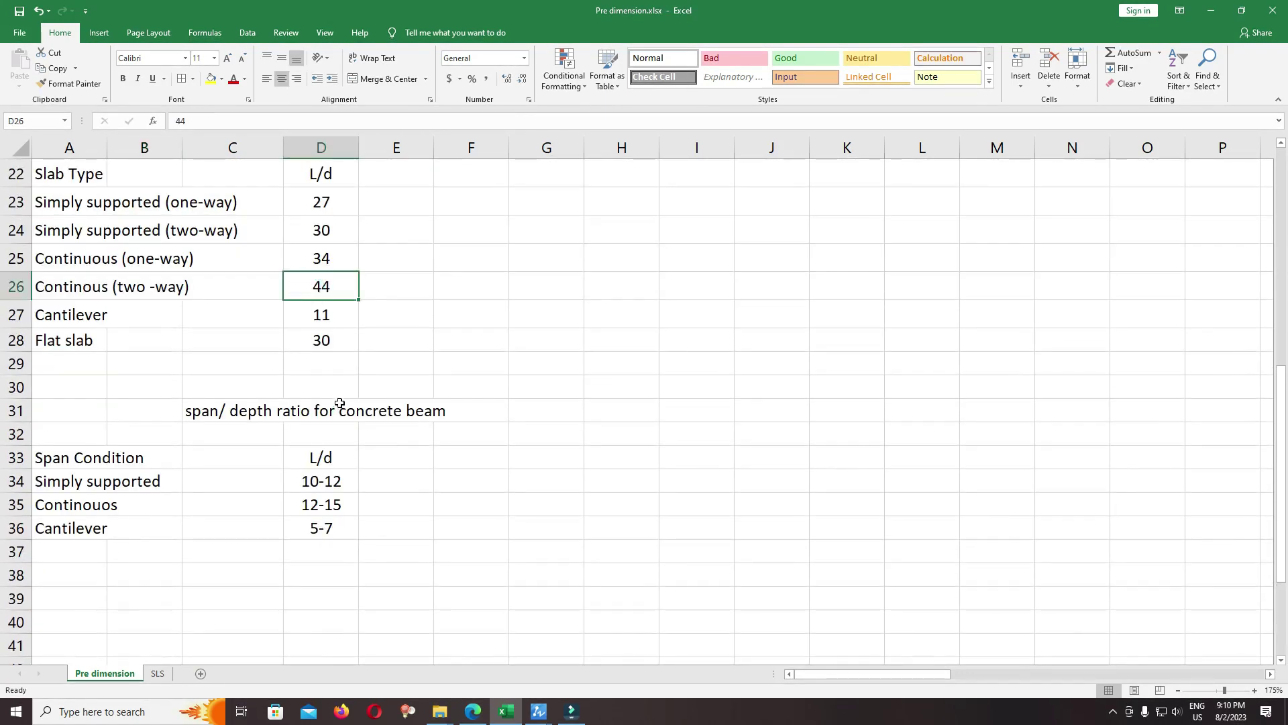
pyautogui.scroll(7, 215, 386)
pyautogui.click(160, 282)
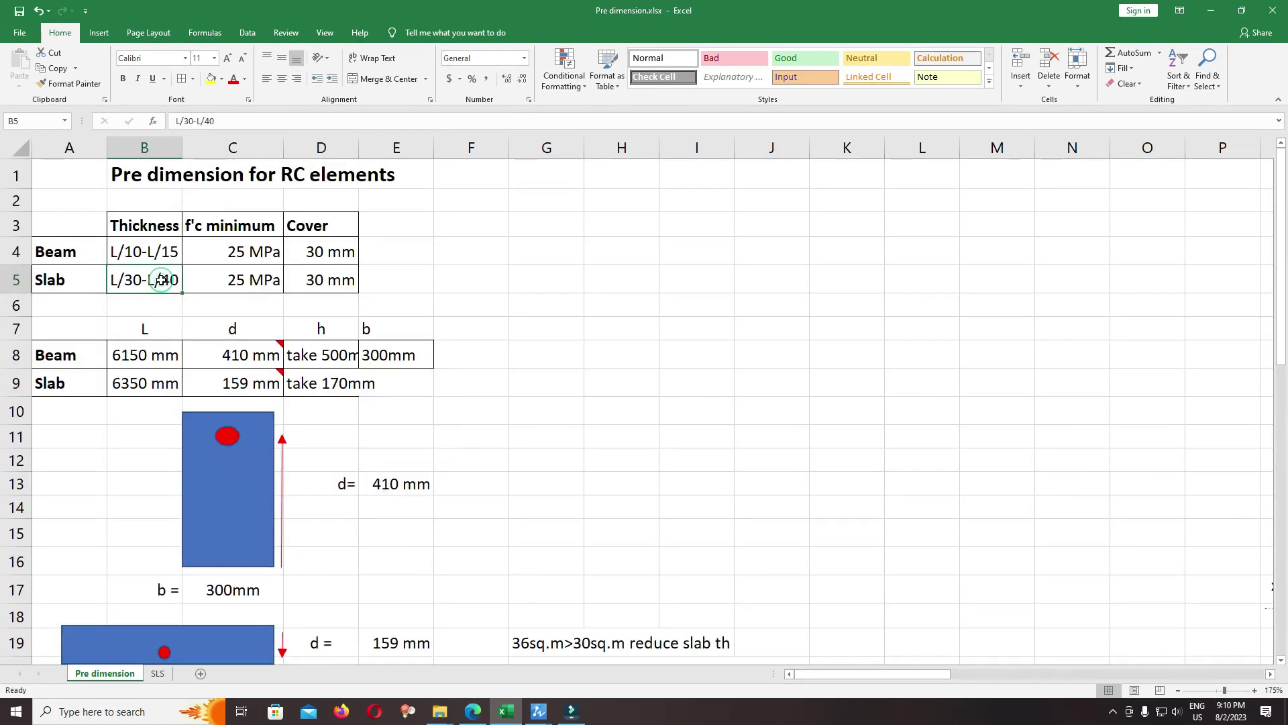
# Change the C9 slab depth formula to =B9/44 and confirm E19 shows 144 mm.
pyautogui.doubleClick(229, 385)
pyautogui.press('BackSpace')
pyautogui.write('40')
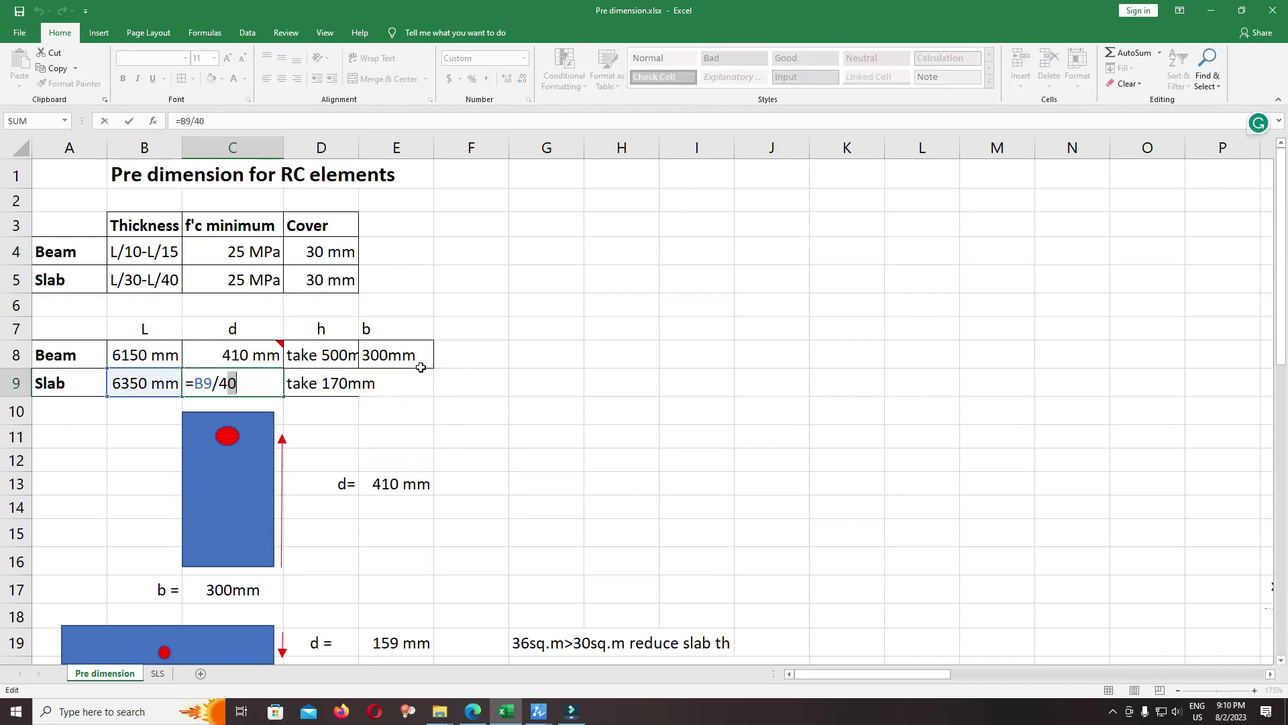
pyautogui.click(475, 333)
pyautogui.click(225, 382)
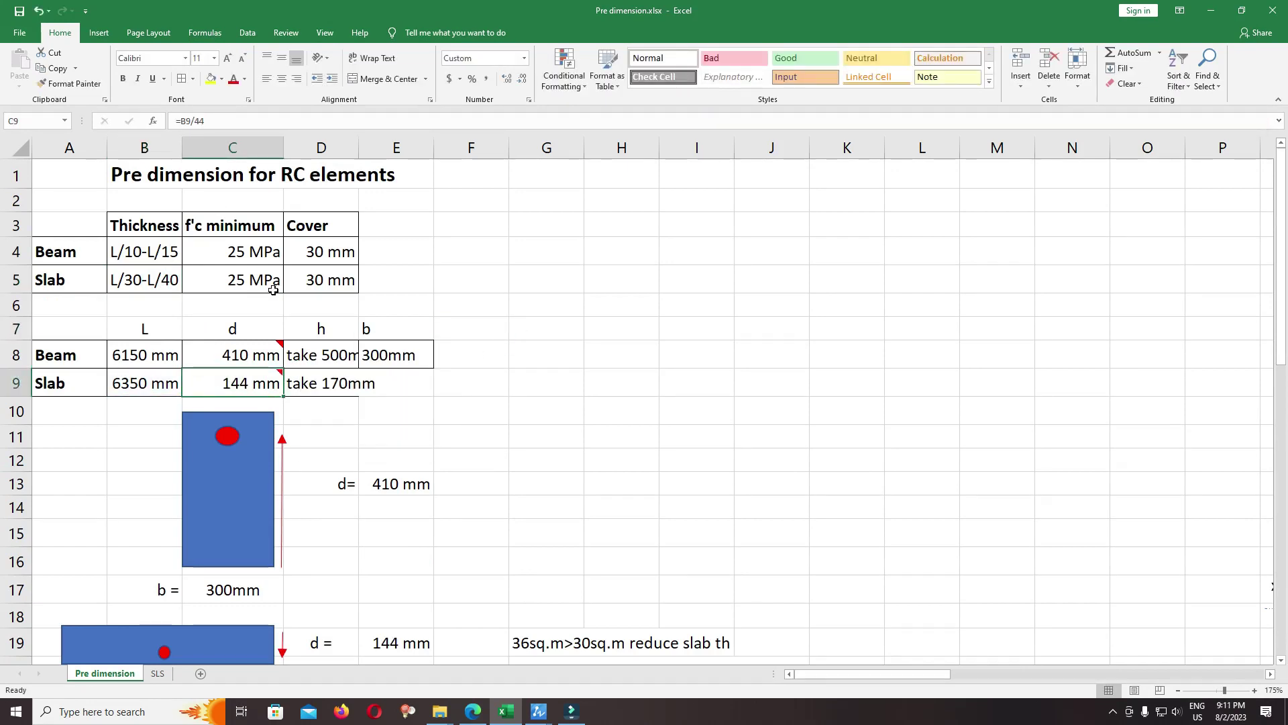
pyautogui.scroll(-1, 314, 519)
pyautogui.click(176, 569)
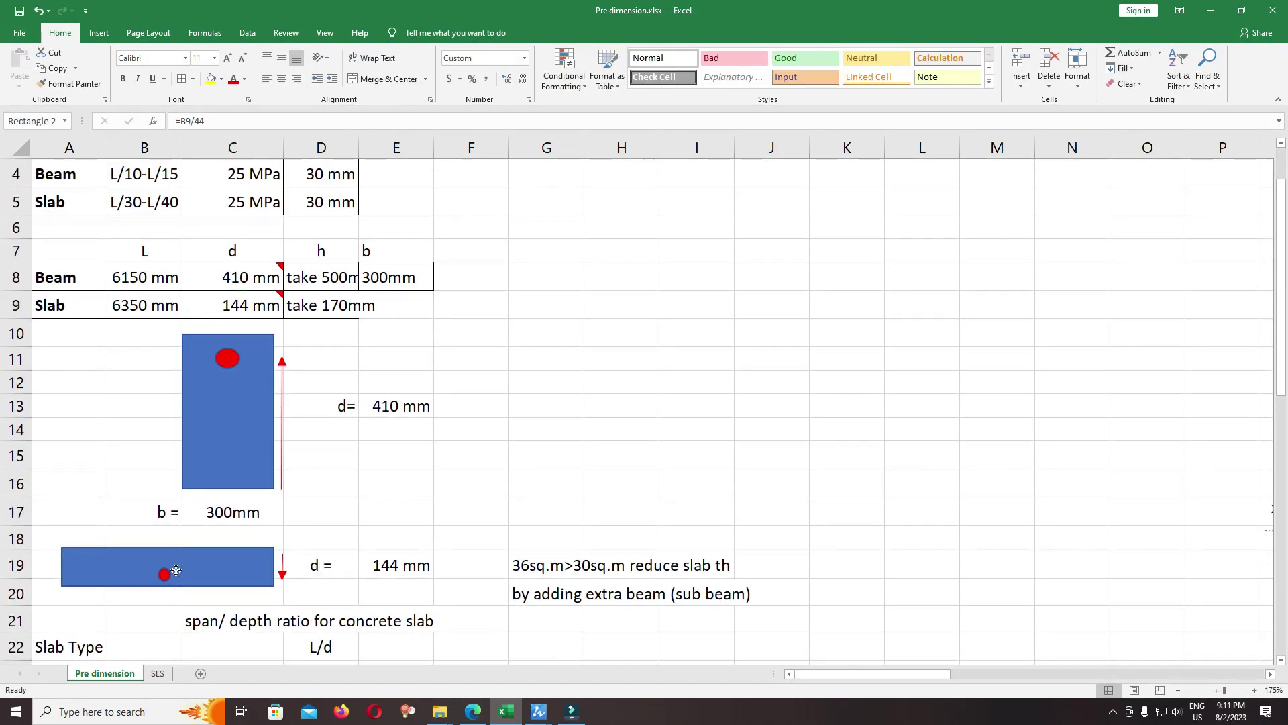
pyautogui.click(386, 569)
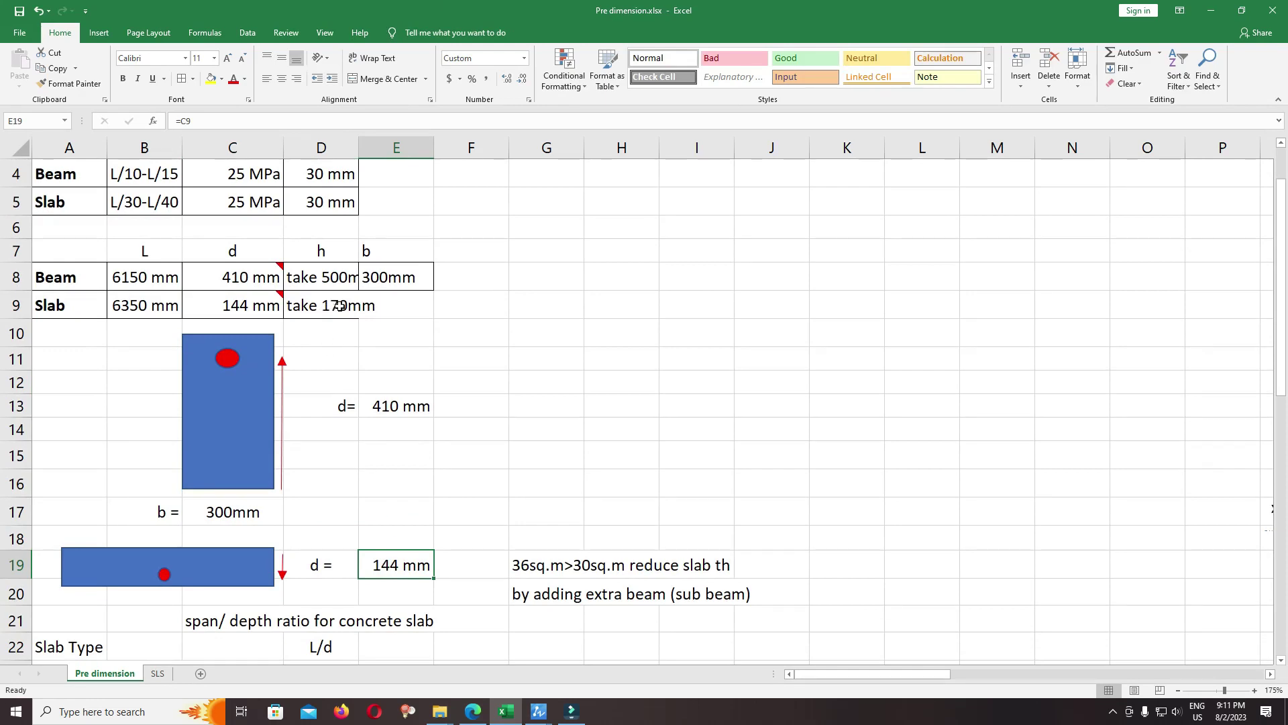
pyautogui.click(539, 710)
pyautogui.scroll(2, 798, 319)
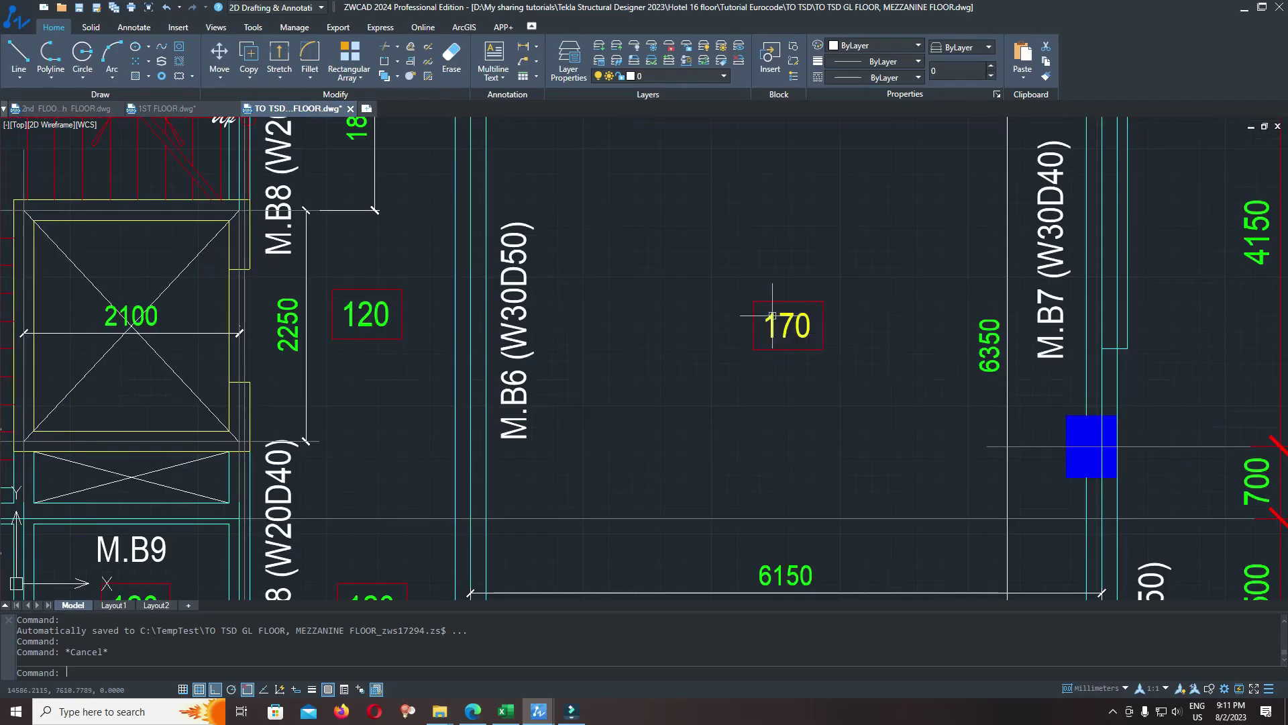
pyautogui.click(857, 307)
pyautogui.press('Escape')
pyautogui.scroll(-2, 772, 395)
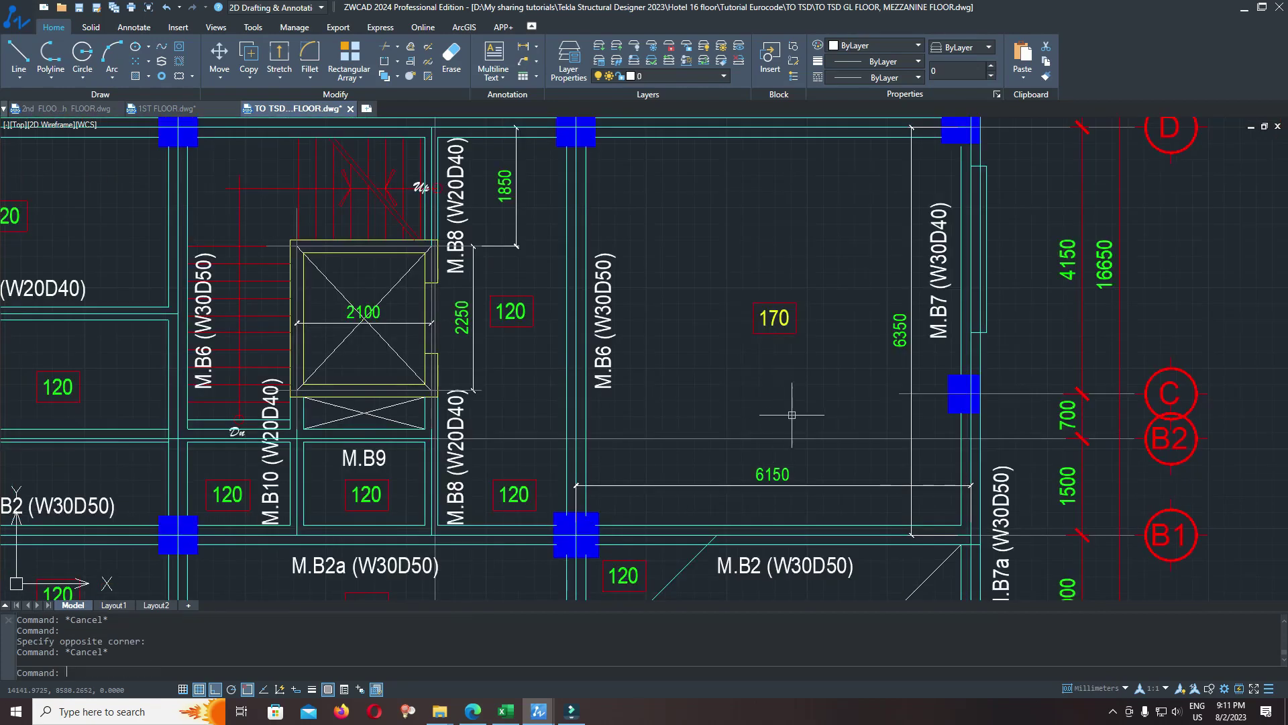
pyautogui.scroll(-2, 788, 402)
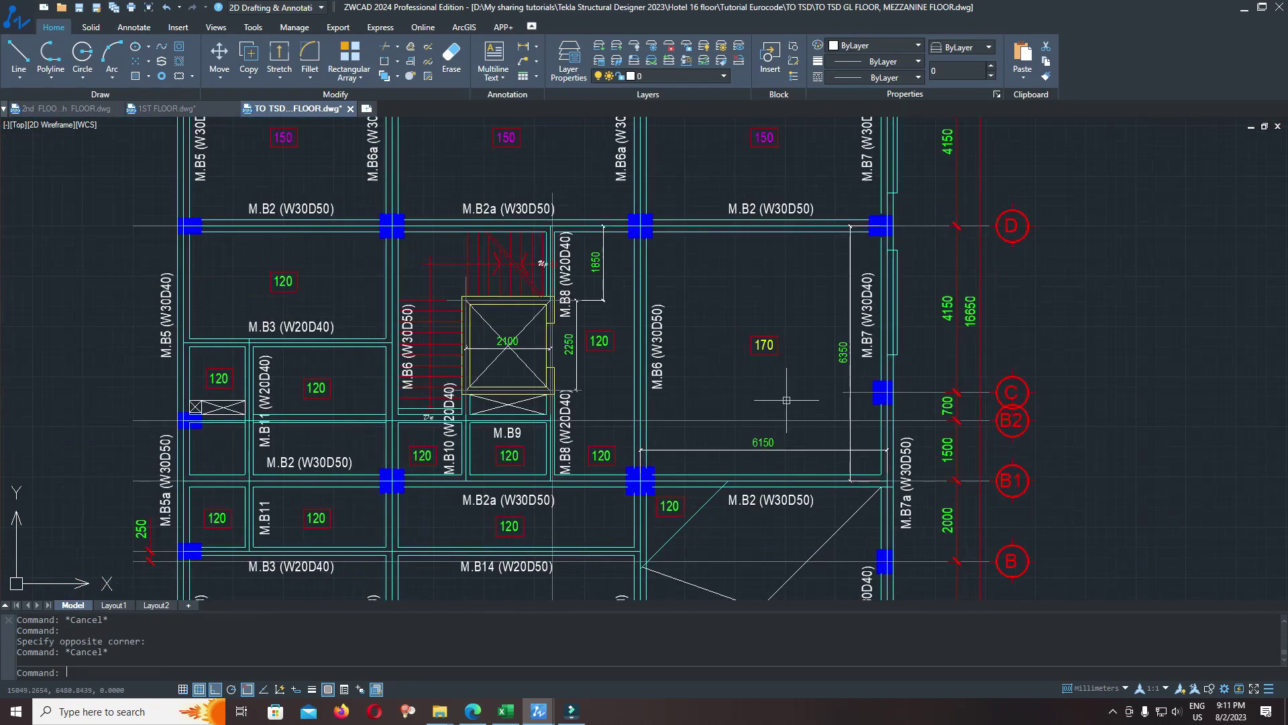
pyautogui.scroll(2, 779, 335)
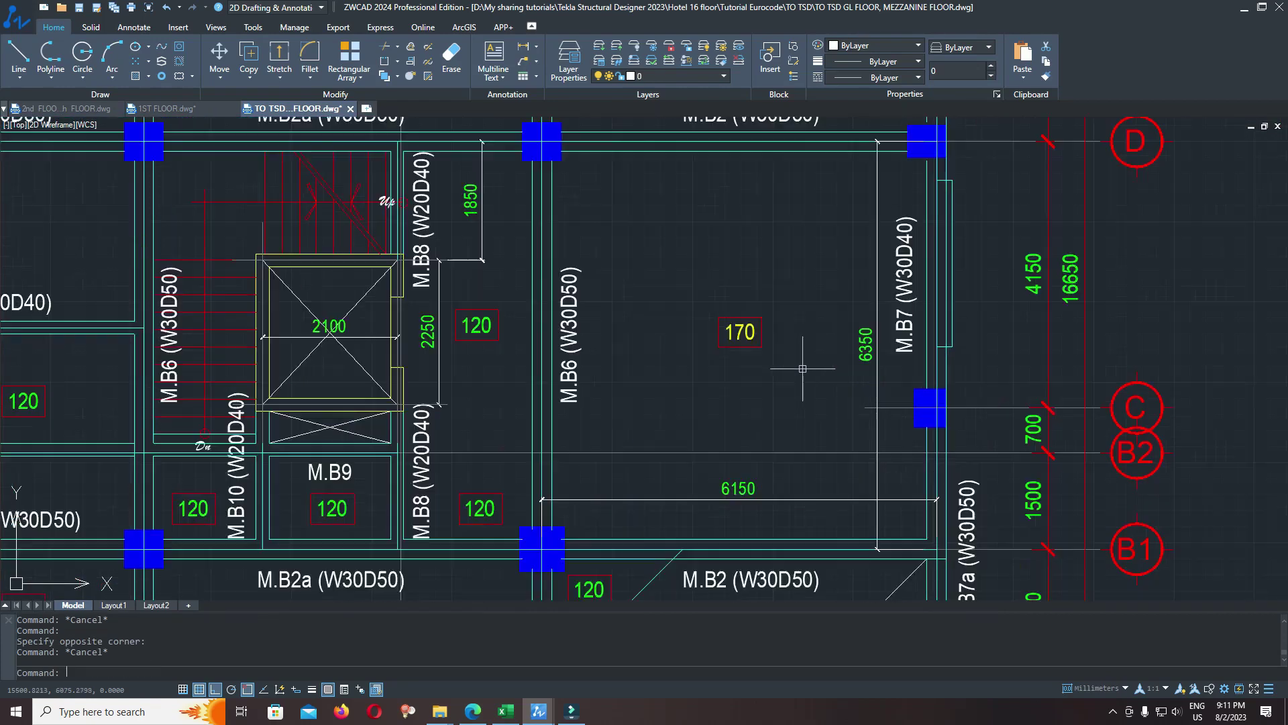
pyautogui.moveTo(770, 332); pyautogui.dragTo(748, 308, button='middle')
pyautogui.moveTo(302, 167); pyautogui.dragTo(561, 240, button='middle')
pyautogui.scroll(1, 560, 240)
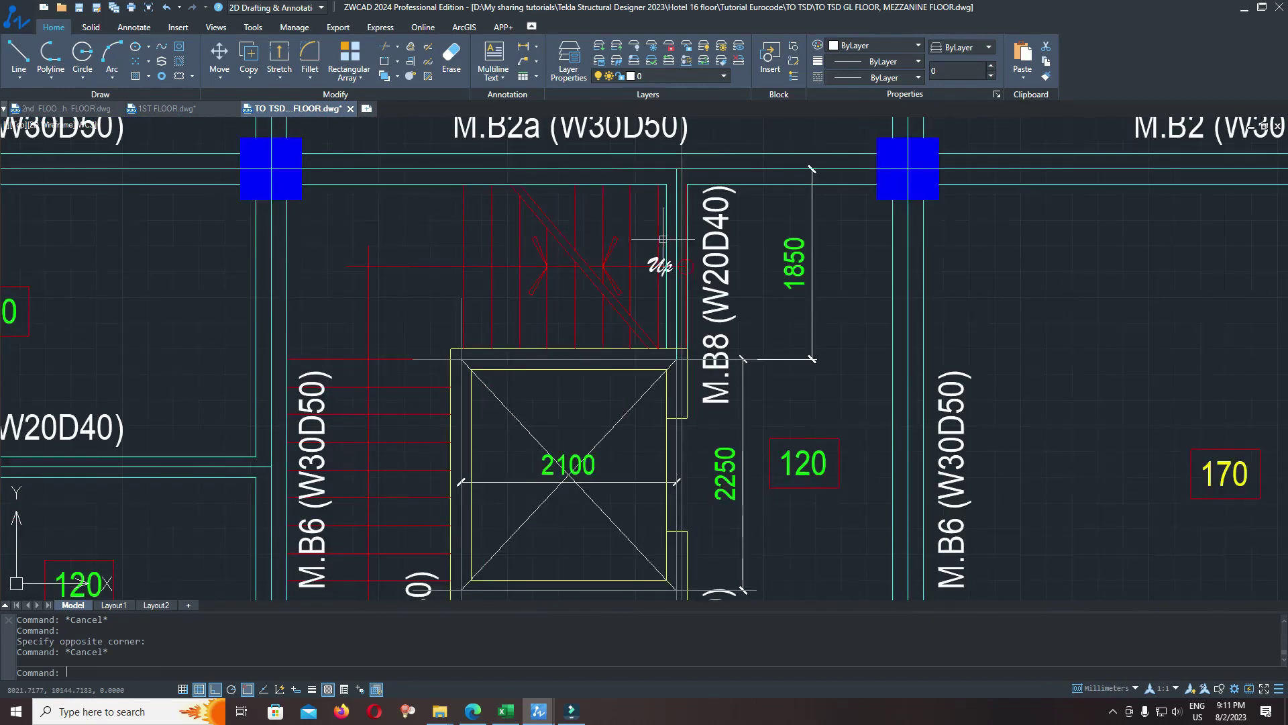
pyautogui.scroll(-1, 560, 239)
pyautogui.moveTo(506, 711)
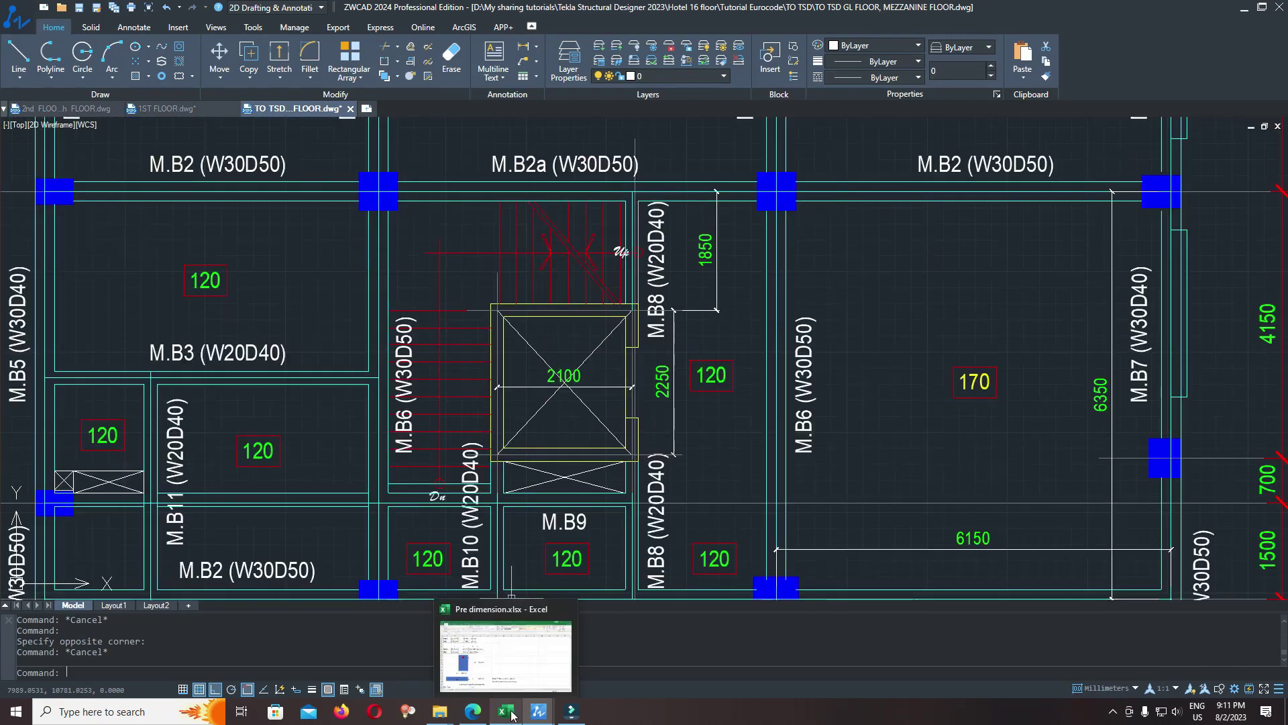
pyautogui.click(519, 651)
# Recheck the cantilever beam ratio 5-7, then select the beam cover value in D4.
pyautogui.scroll(-7, 416, 422)
pyautogui.scroll(1, 155, 376)
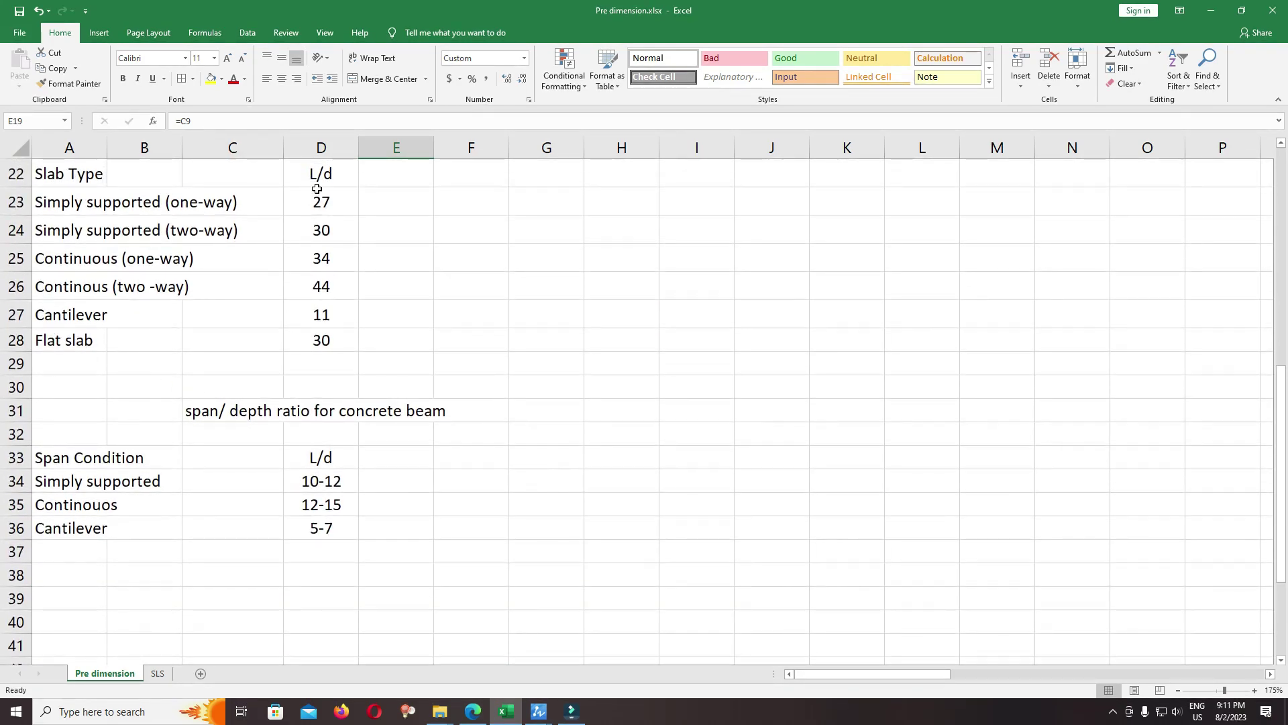
pyautogui.moveTo(58, 527); pyautogui.dragTo(123, 530)
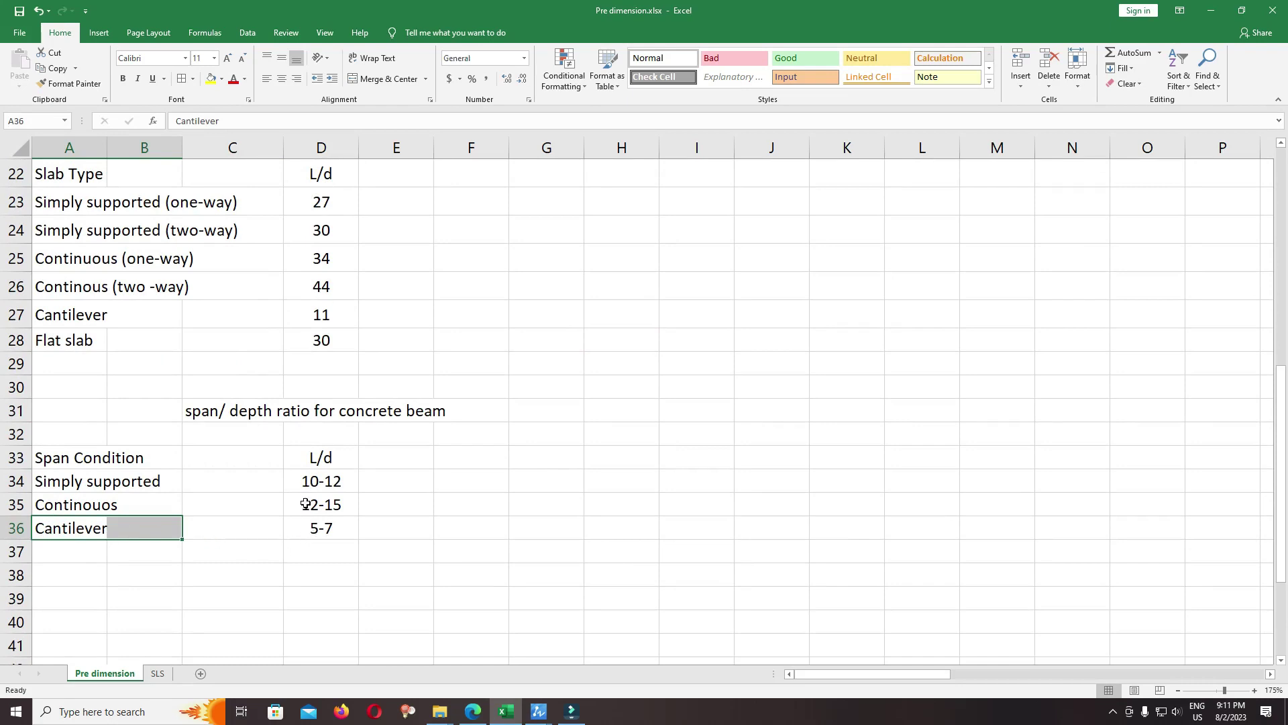
pyautogui.click(317, 523)
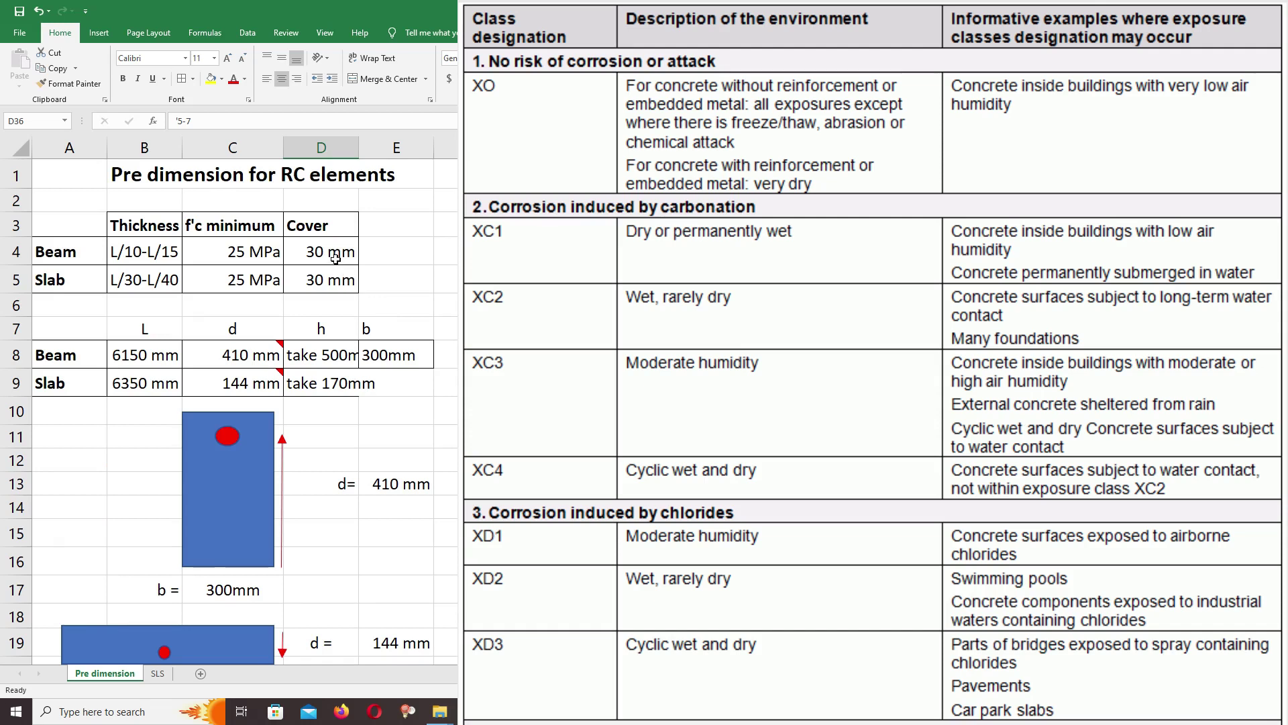
pyautogui.click(335, 258)
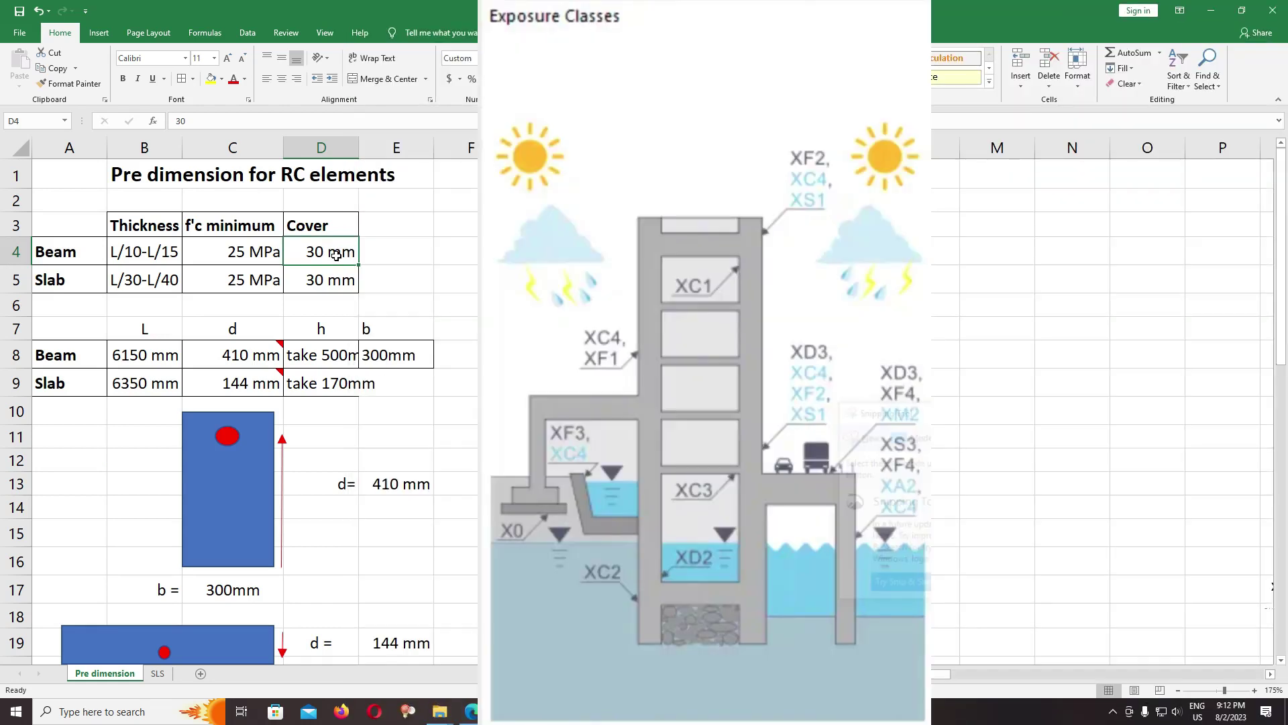
# Add the note '75mm for bored pile or 100mm' in E4 beside the beam cover.
pyautogui.click(310, 280)
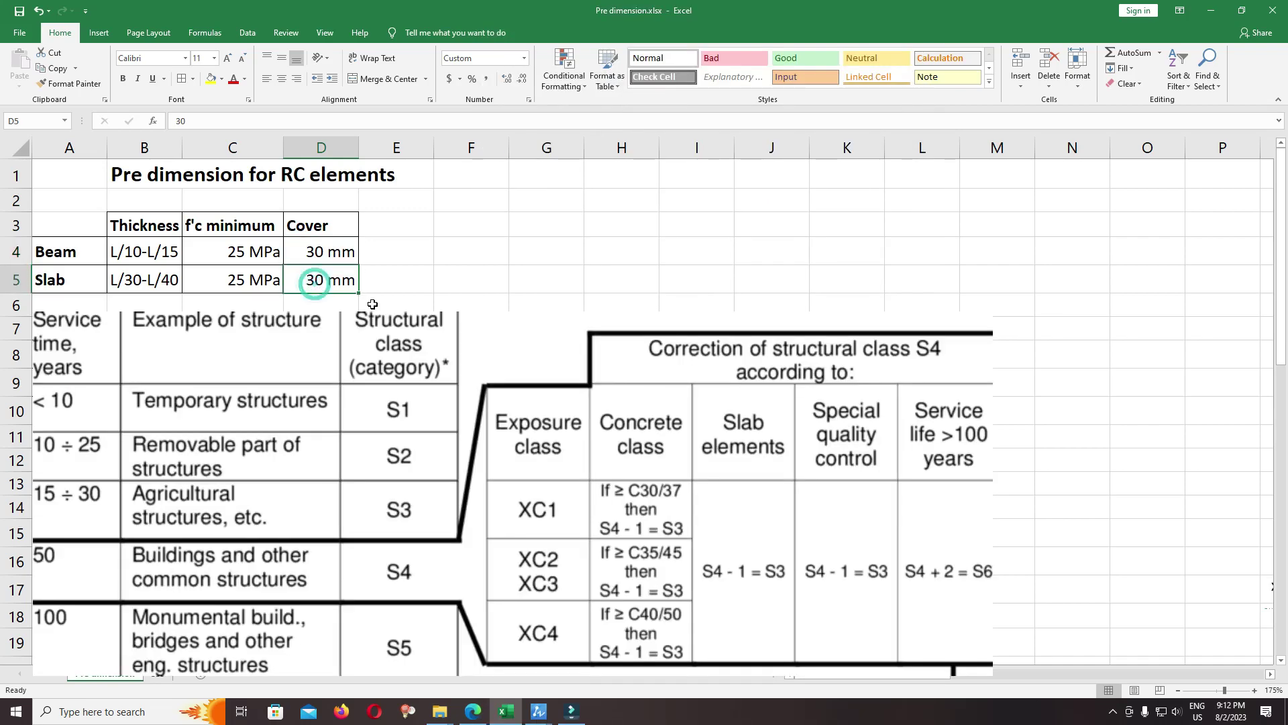
pyautogui.click(373, 257)
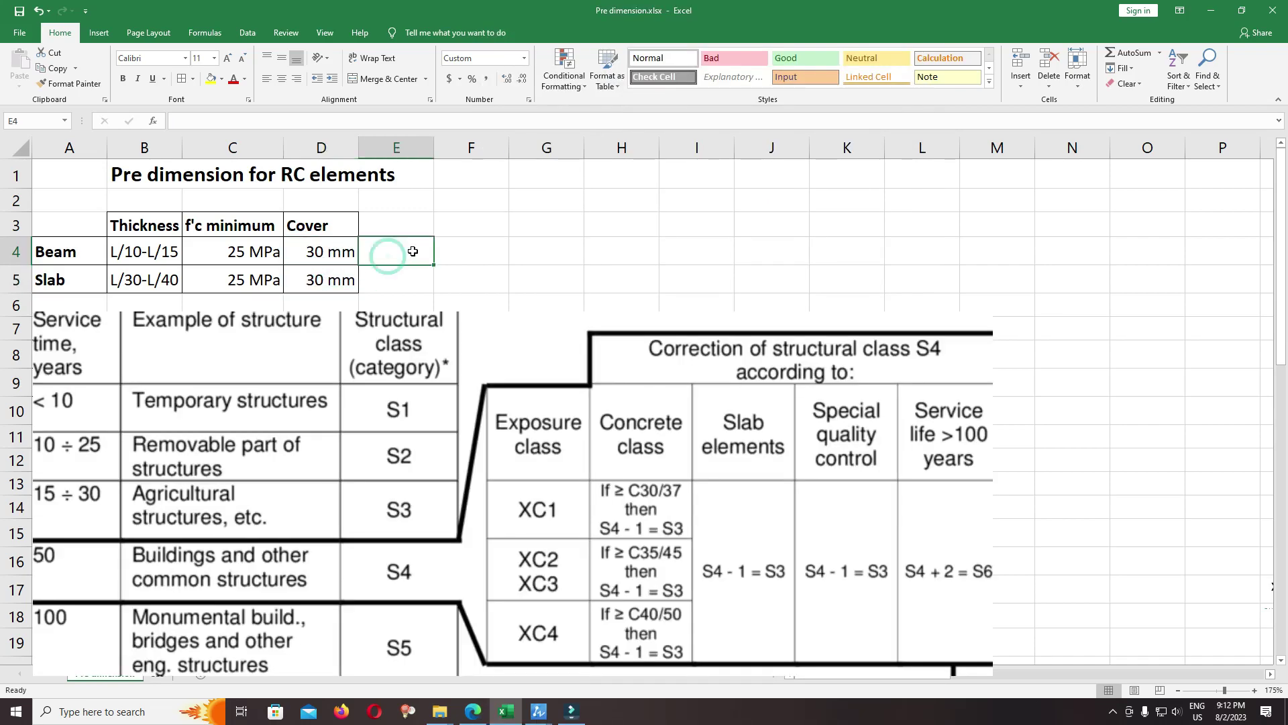
pyautogui.write('75')
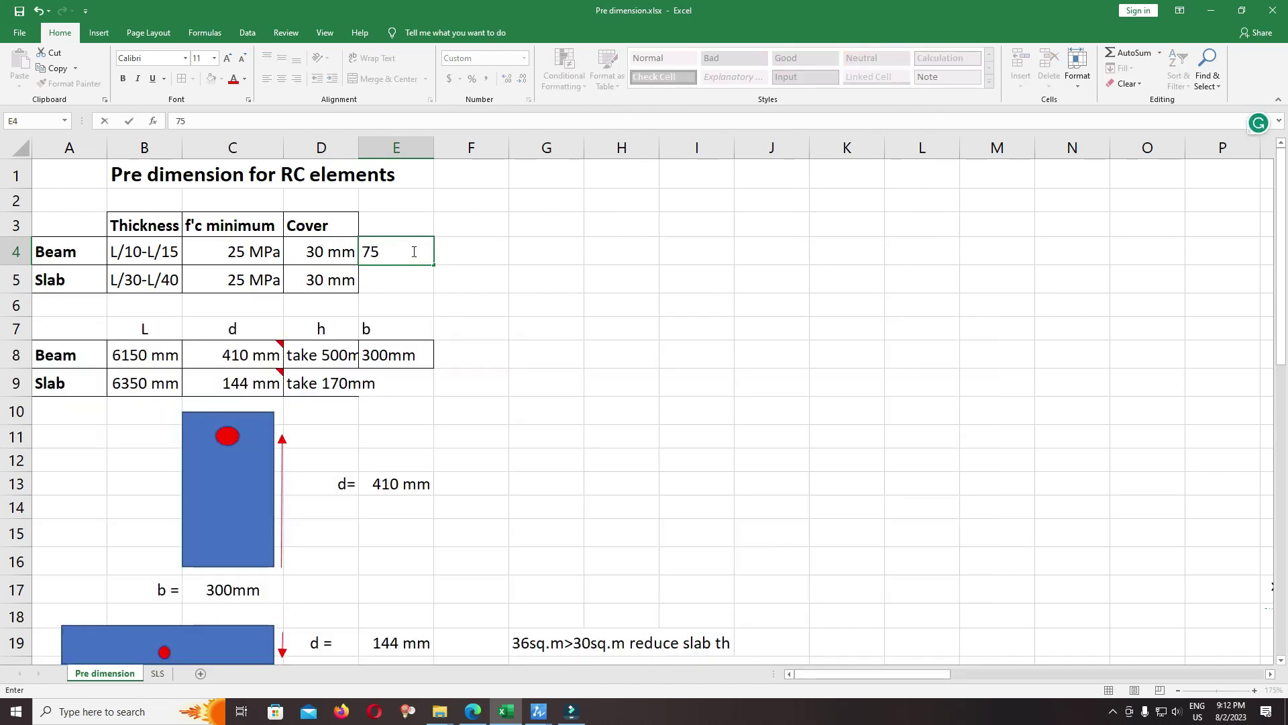
pyautogui.write('mm for')
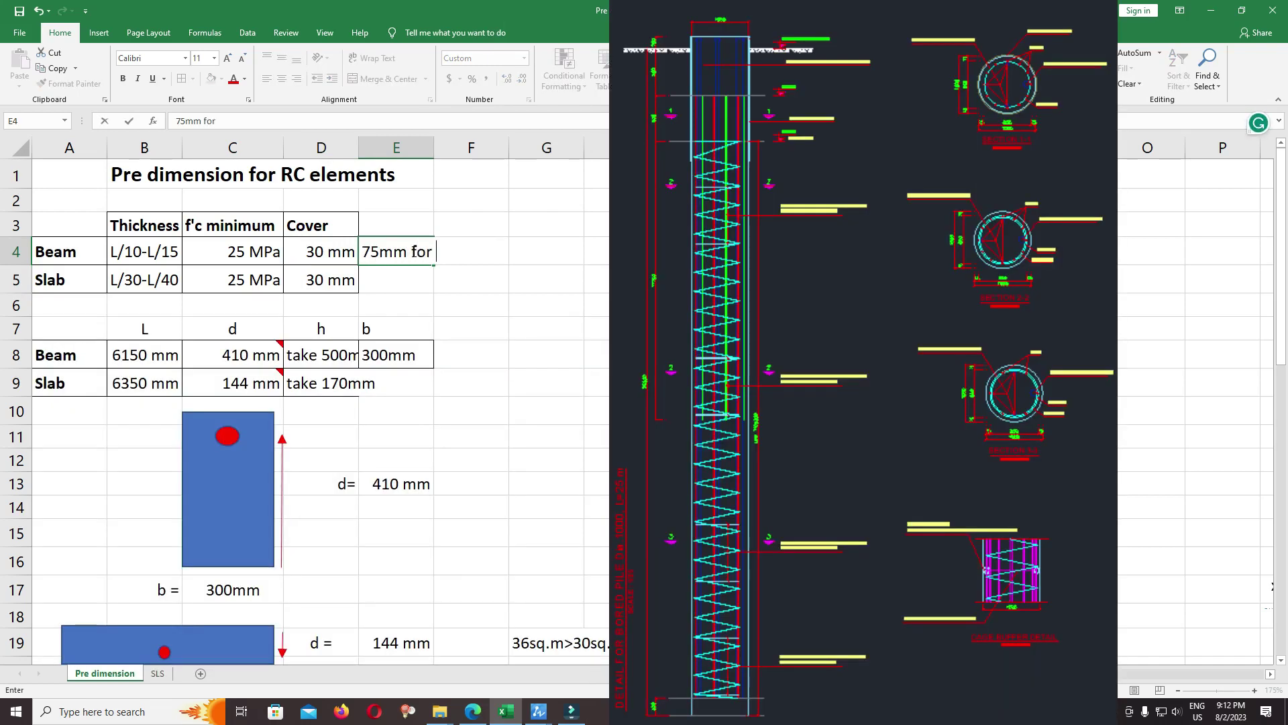
pyautogui.write(' bored pile or')
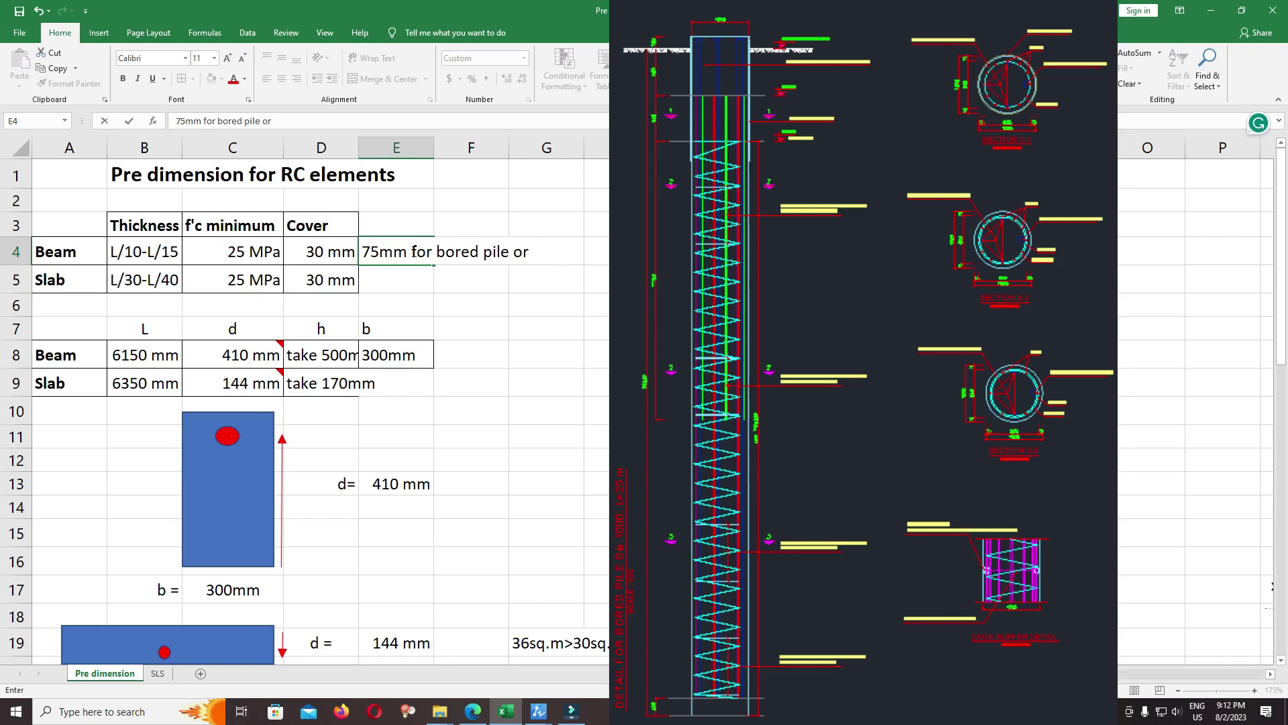
pyautogui.write(' 100mm')
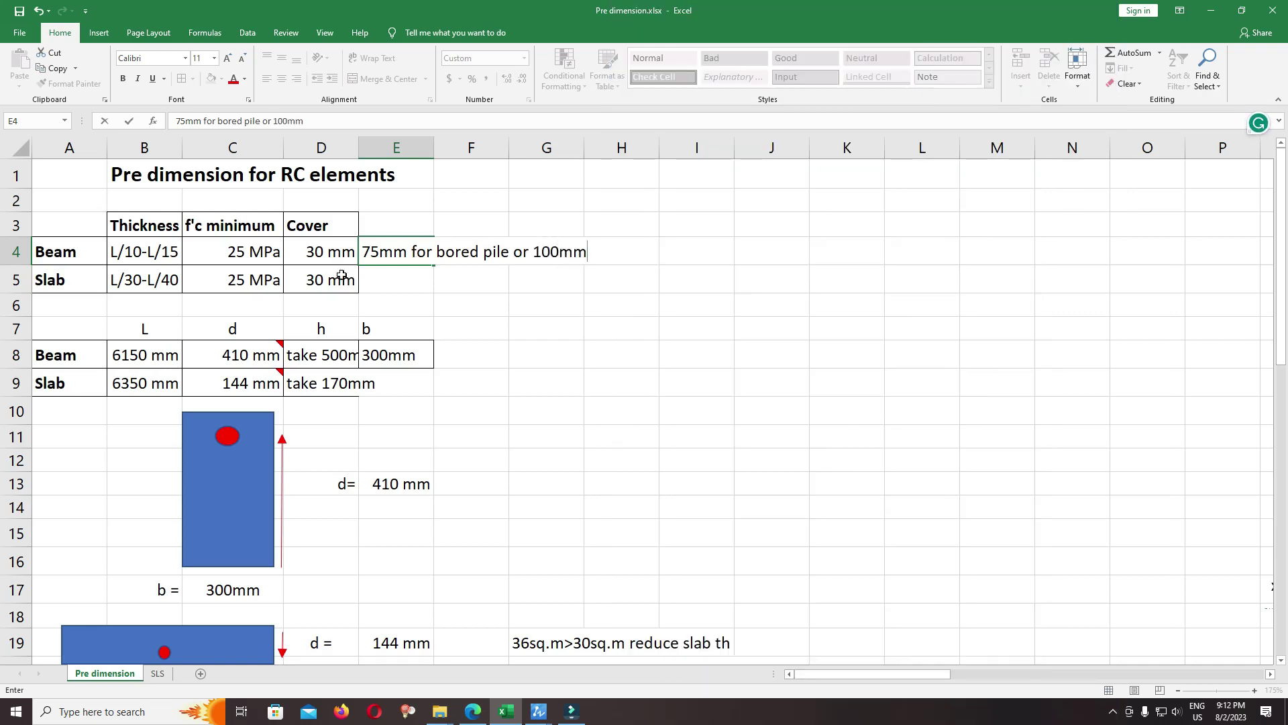
pyautogui.click(385, 288)
pyautogui.click(336, 253)
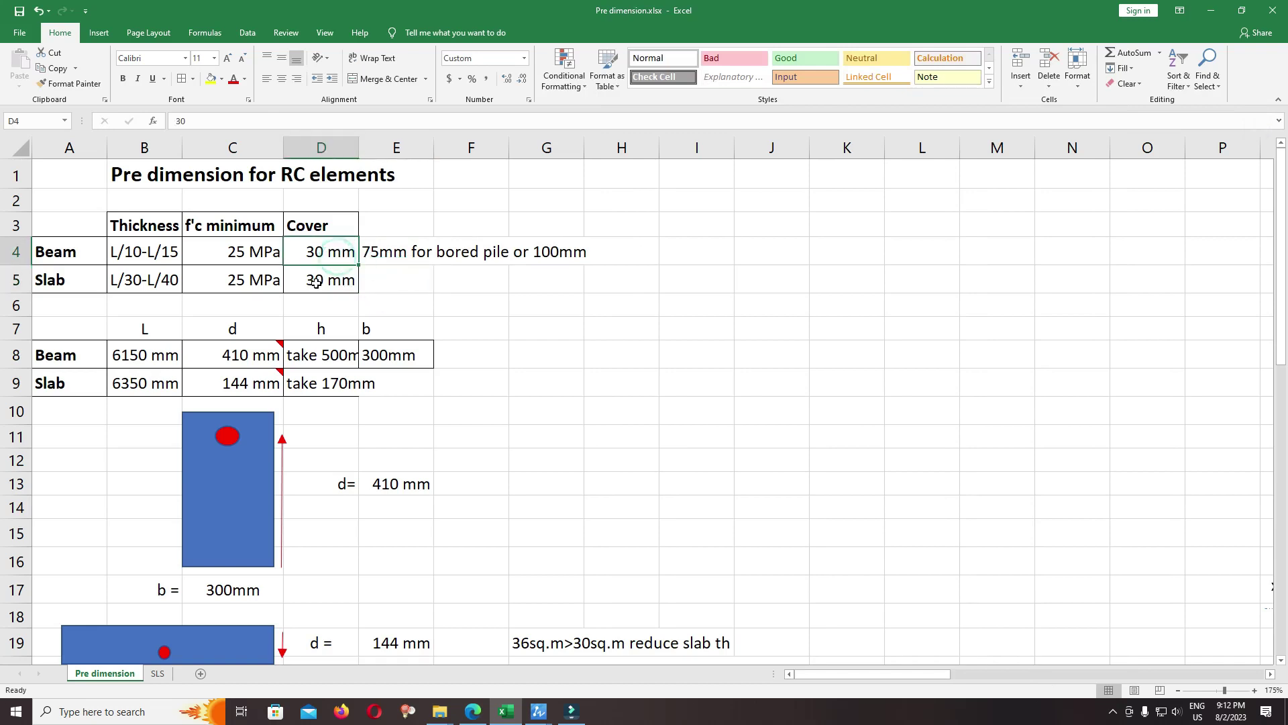
pyautogui.moveTo(317, 252); pyautogui.dragTo(315, 282)
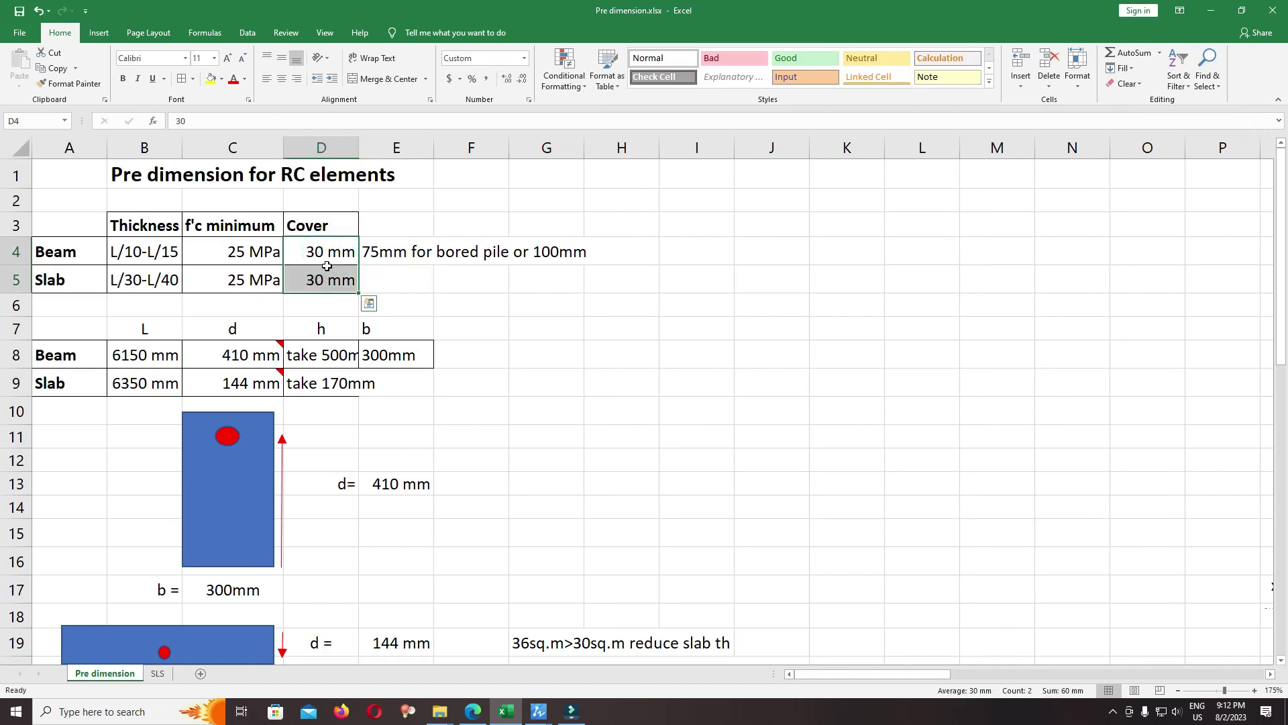
pyautogui.click(315, 258)
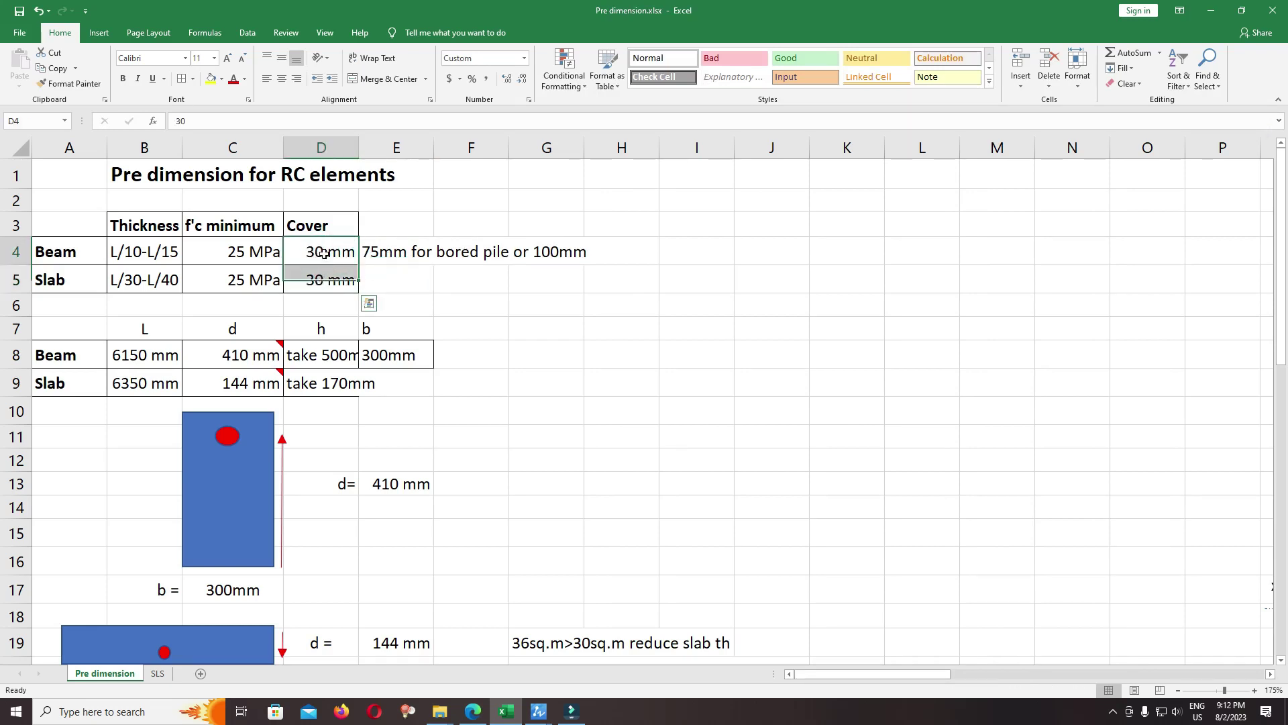
# Review the Beam and Slab rows, then the G19:G20 note about 36 sq.m exceeding 30 sq.m and adding a sub beam.
pyautogui.click(254, 259)
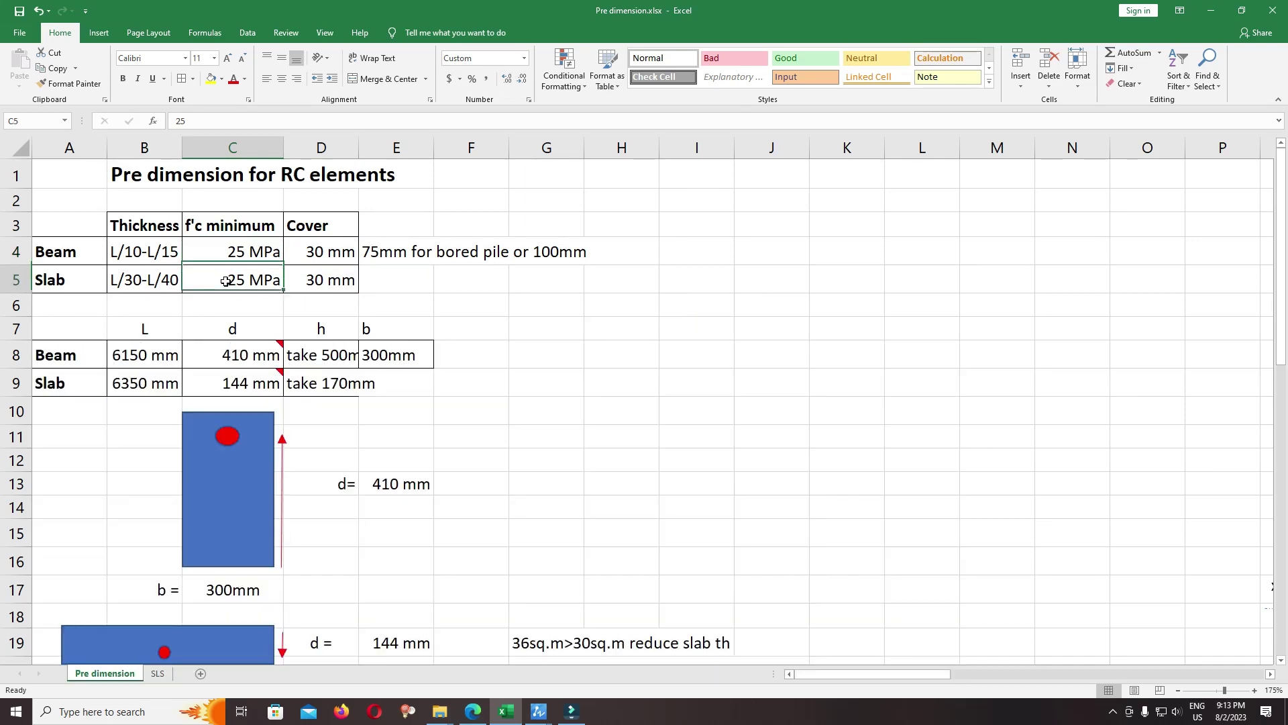
pyautogui.click(53, 256)
pyautogui.click(72, 289)
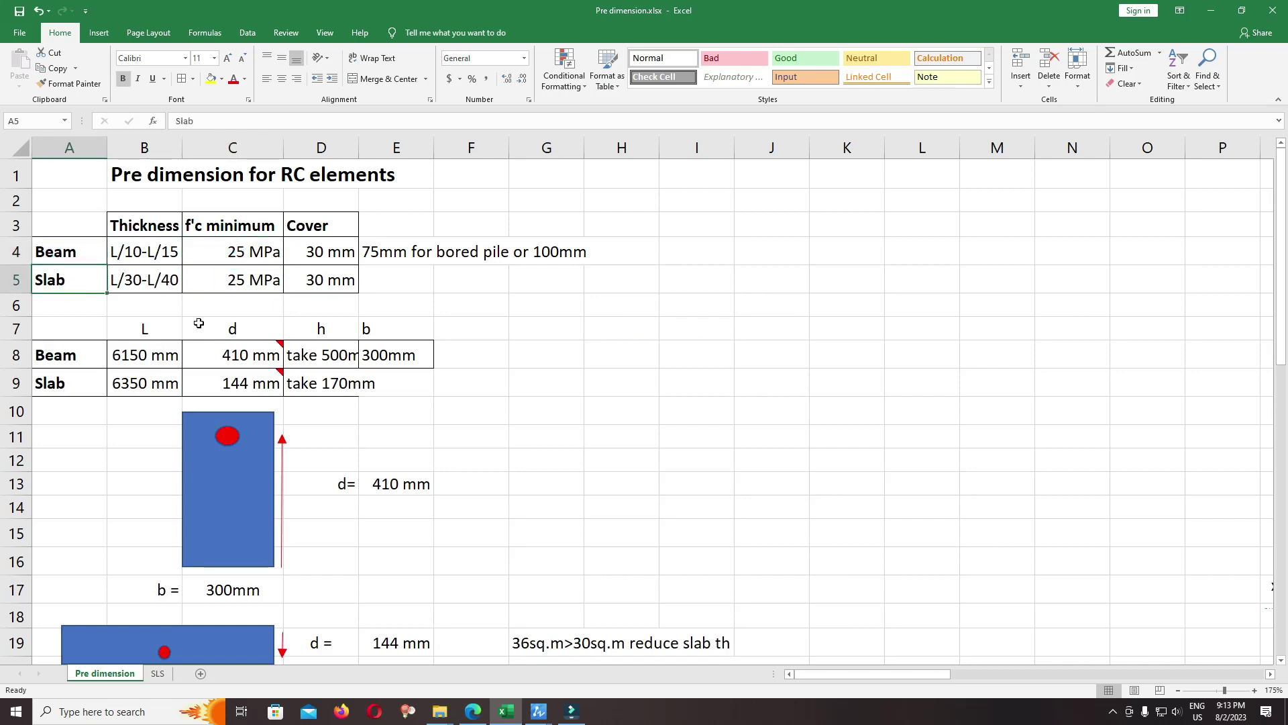
pyautogui.click(218, 282)
pyautogui.scroll(-2, 575, 431)
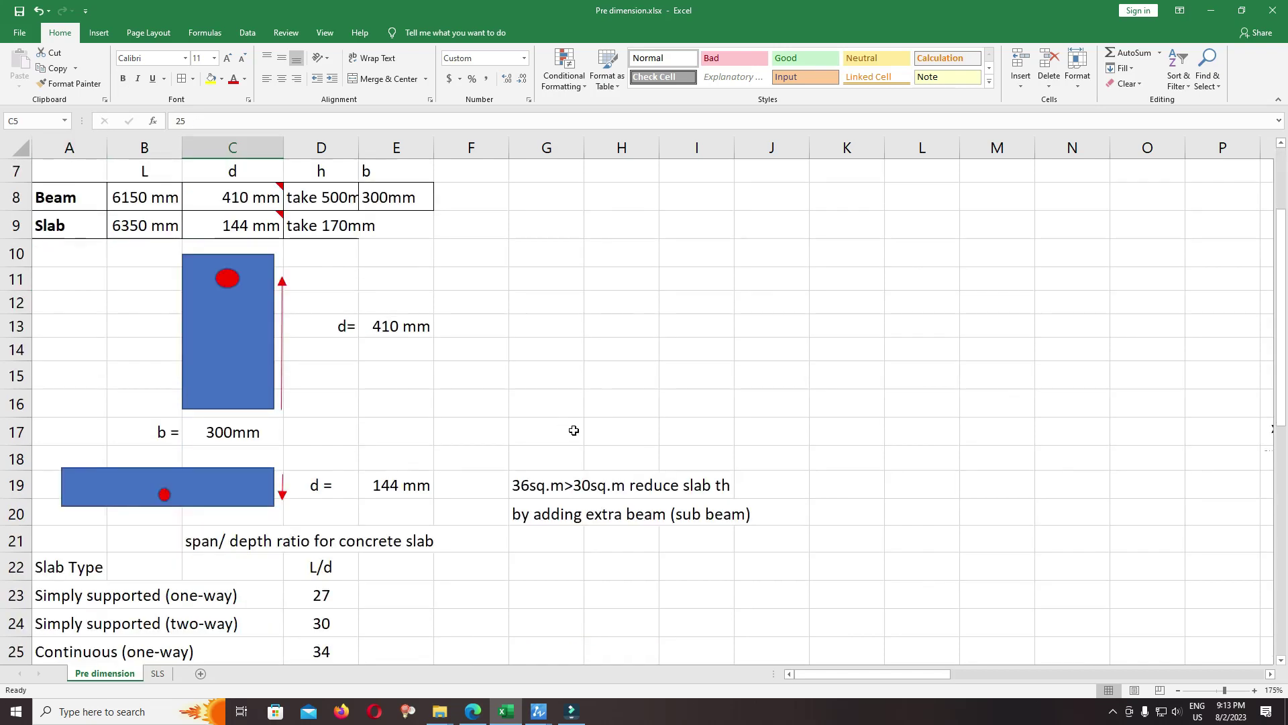
pyautogui.click(529, 495)
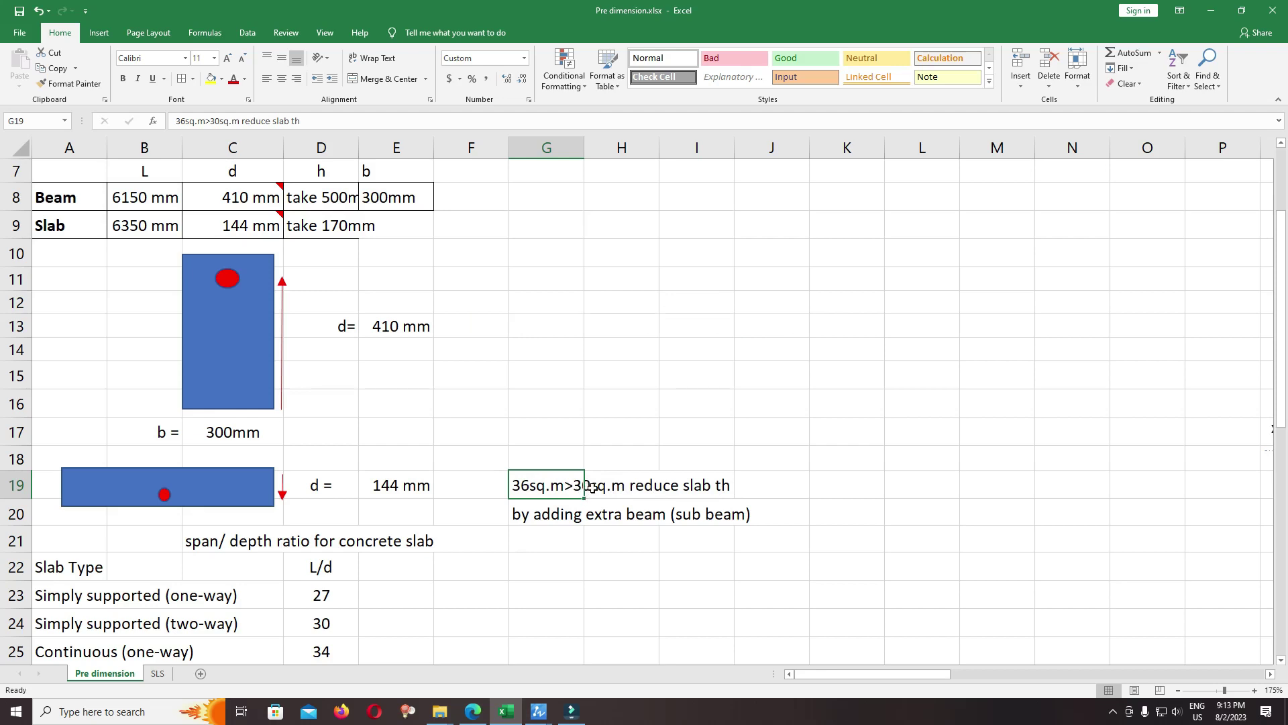
pyautogui.click(522, 517)
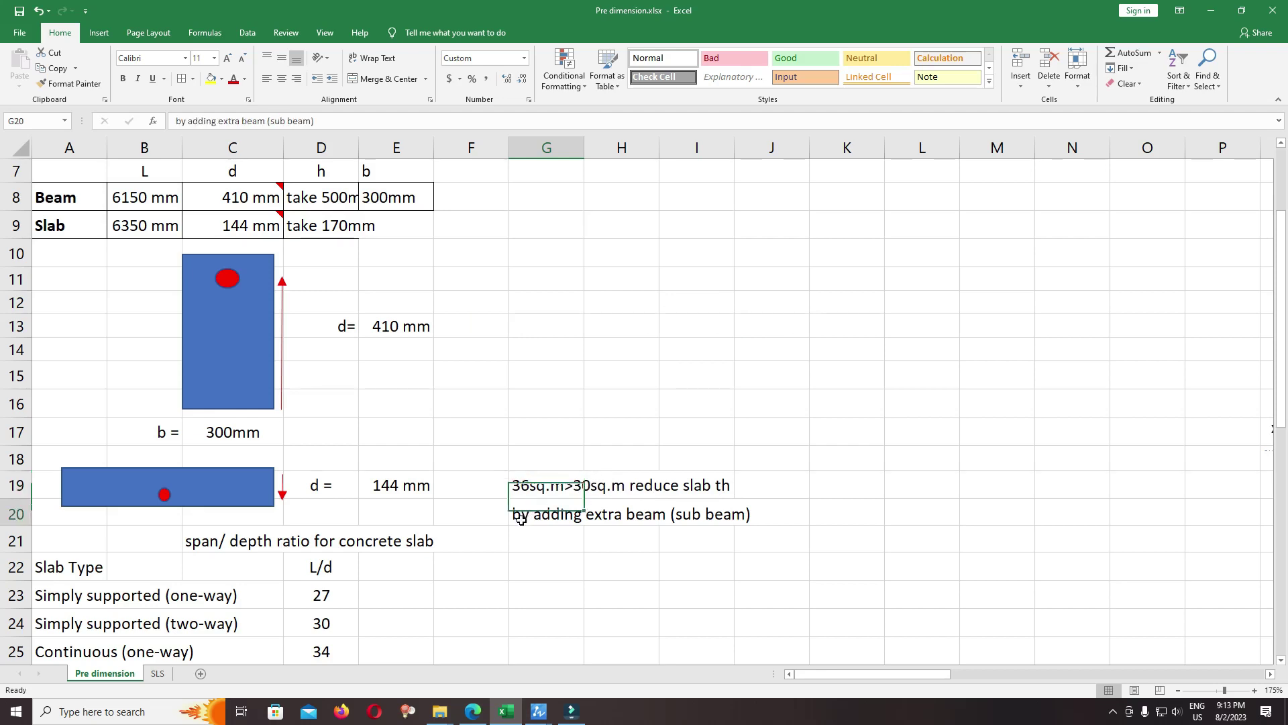
pyautogui.click(601, 514)
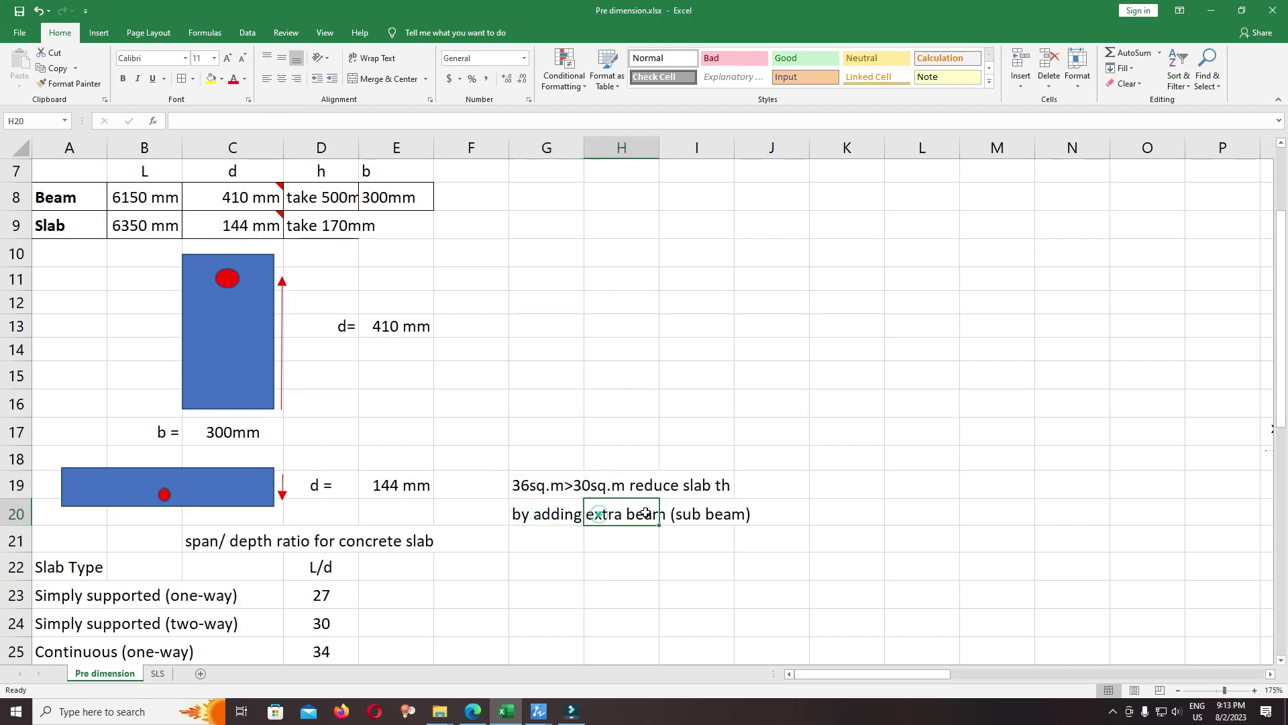
pyautogui.click(689, 517)
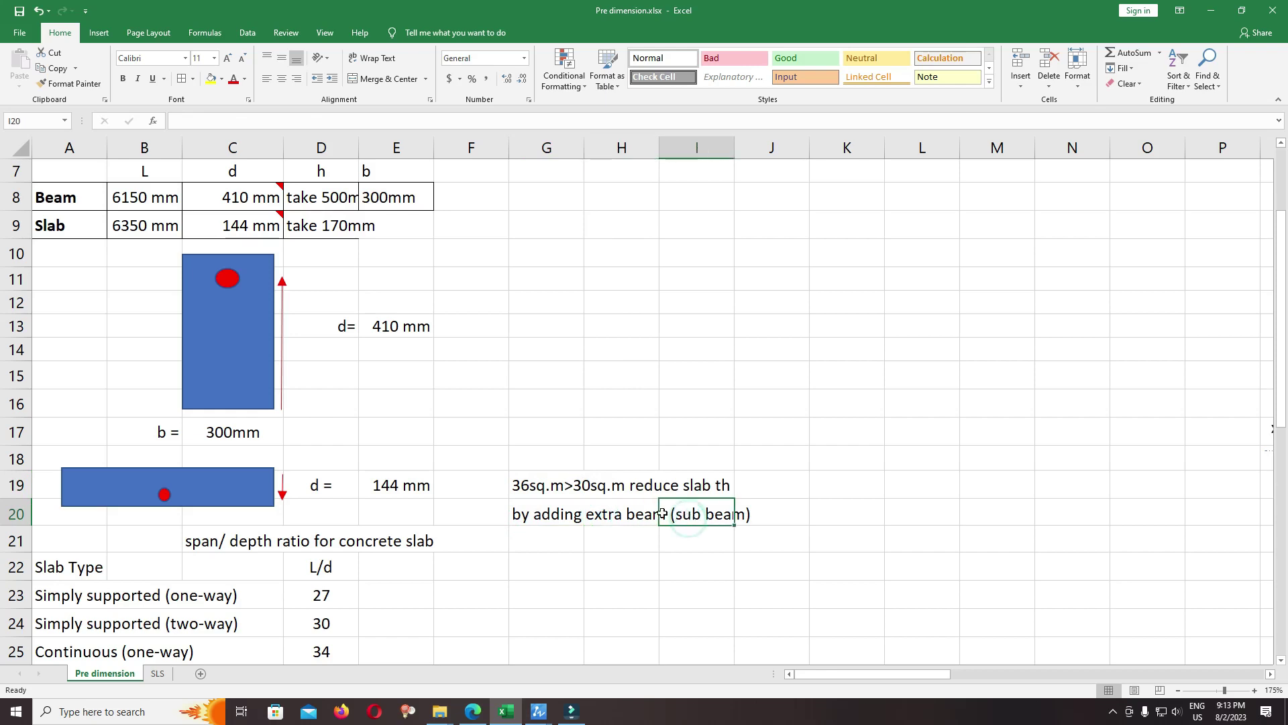
pyautogui.click(537, 487)
# Draw a rectangle with REC around the 170 slab panel between the 6150 and 6350 dimensions.
pyautogui.moveTo(571, 710)
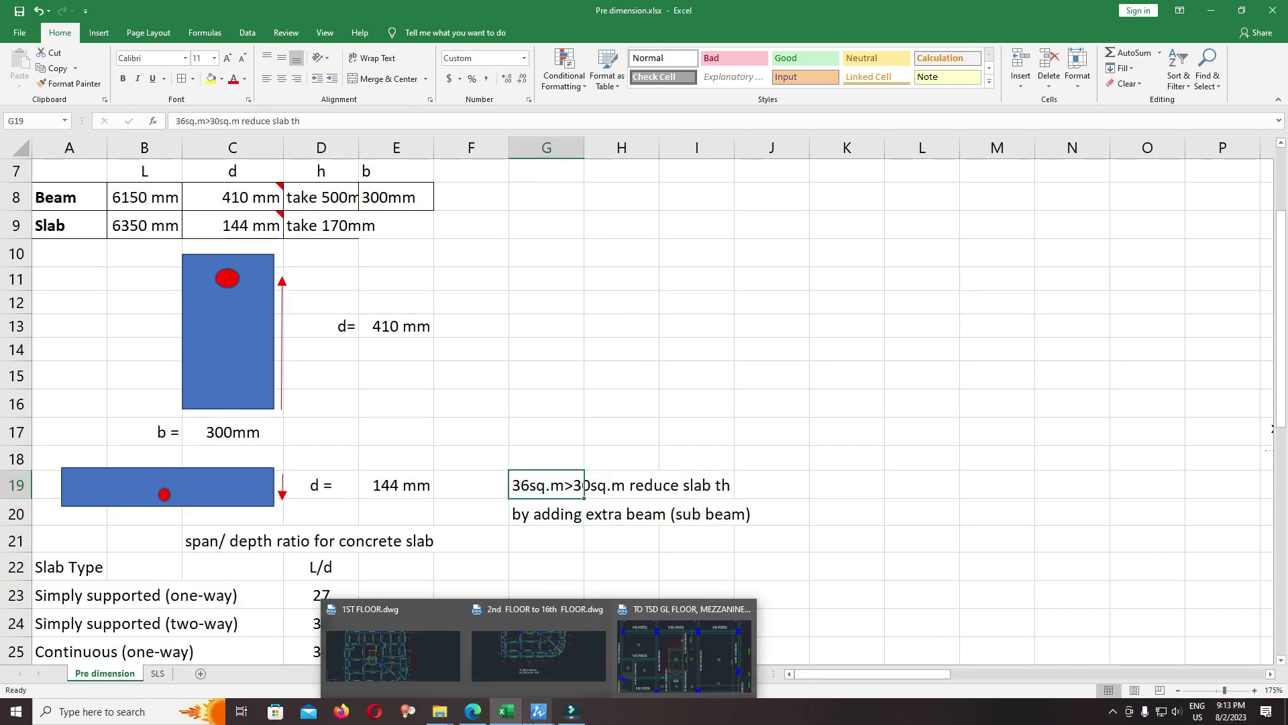
pyautogui.click(691, 647)
pyautogui.write('REC')
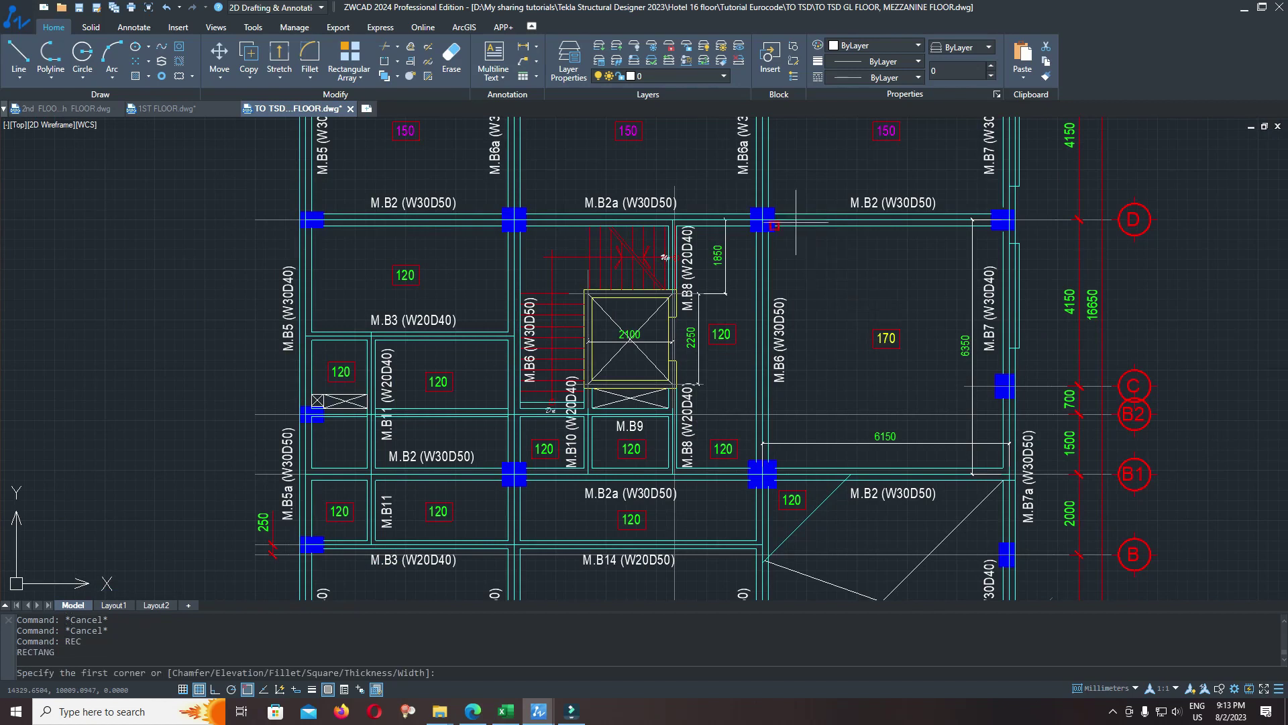
pyautogui.press('Return')
pyautogui.click(763, 222)
pyautogui.click(1003, 478)
pyautogui.scroll(4, 996, 430)
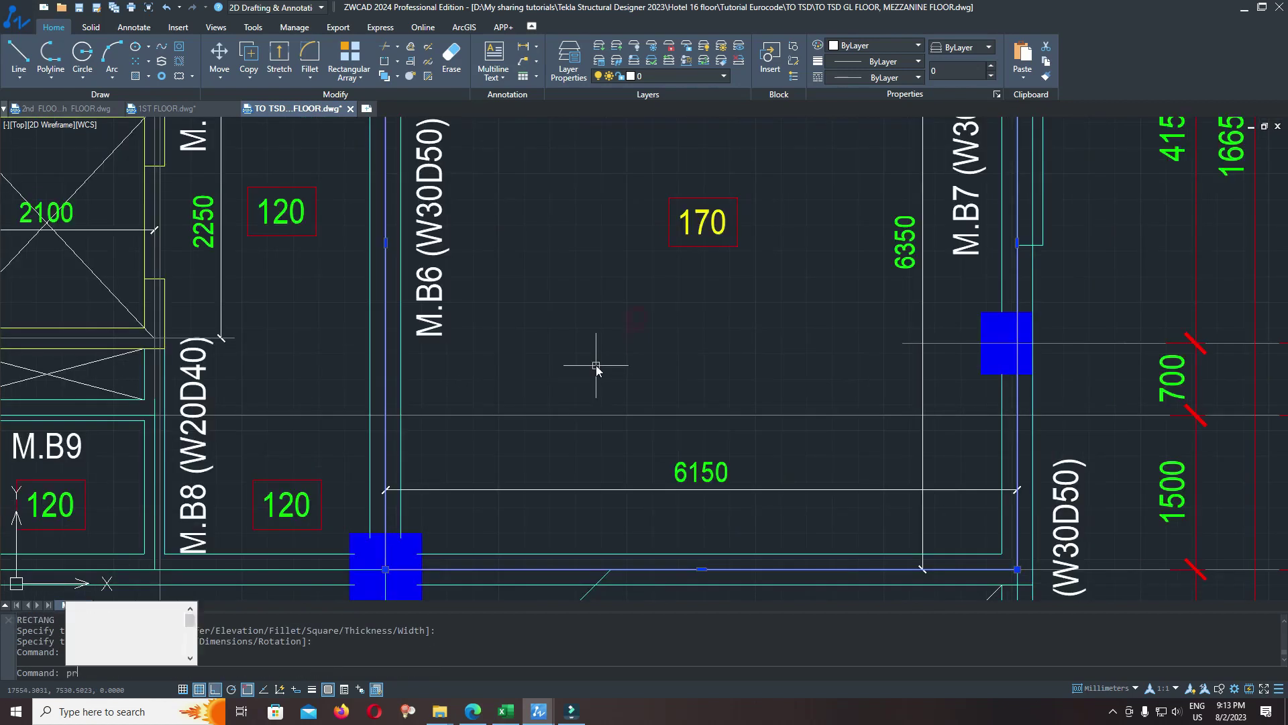
# Read the rectangle's area, 39052501.7704, in Properties, then return to the workbook.
pyautogui.write('pr')
pyautogui.press('Return')
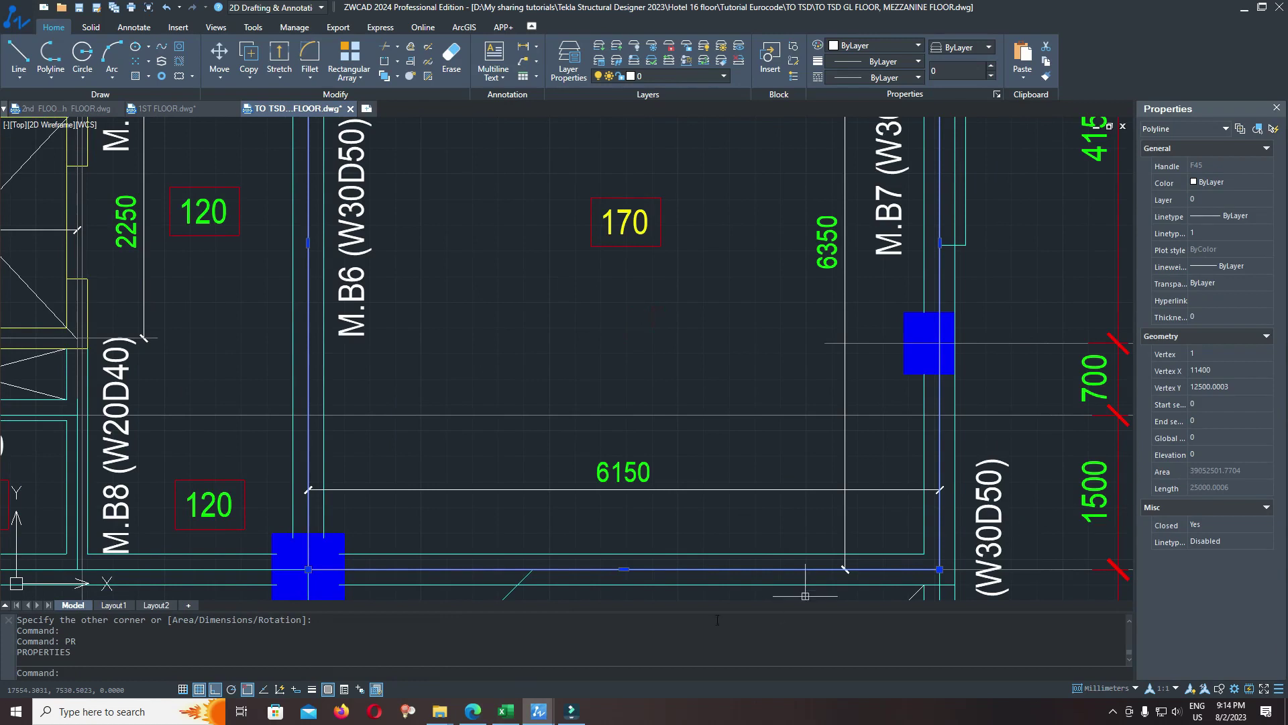
pyautogui.moveTo(506, 711)
pyautogui.click(512, 662)
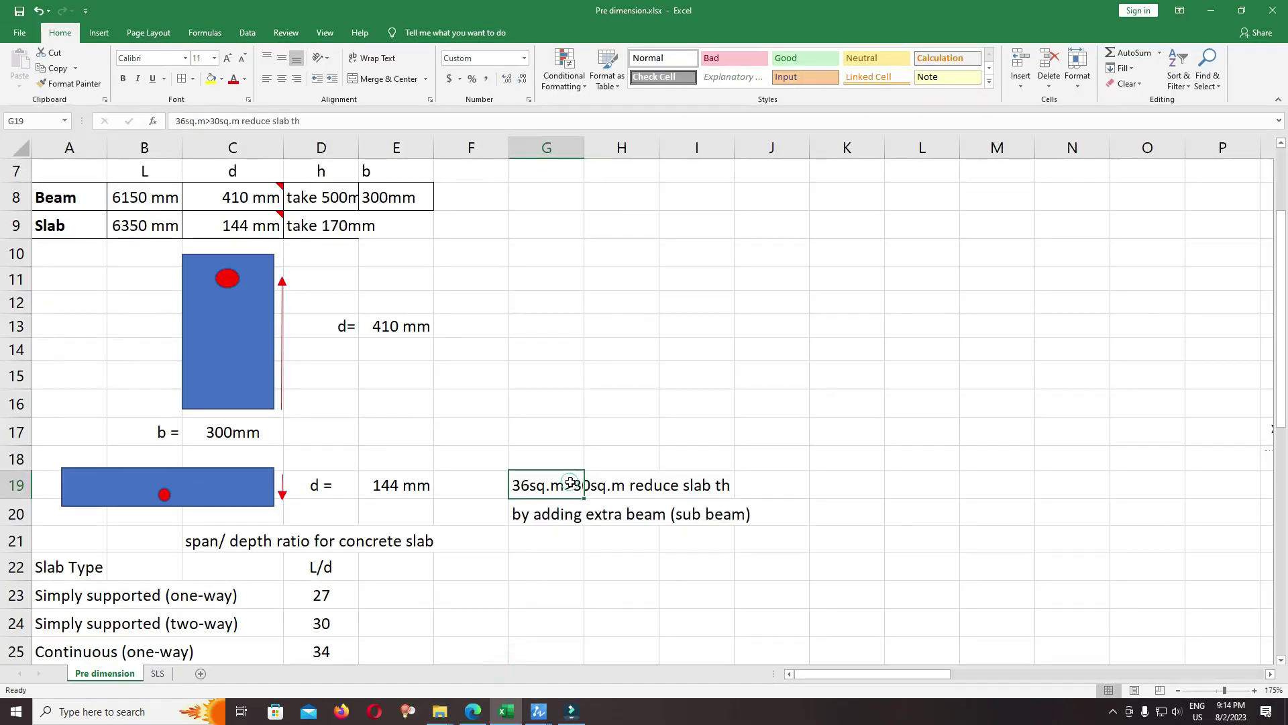
pyautogui.doubleClick(579, 484)
pyautogui.moveTo(606, 487); pyautogui.dragTo(624, 485)
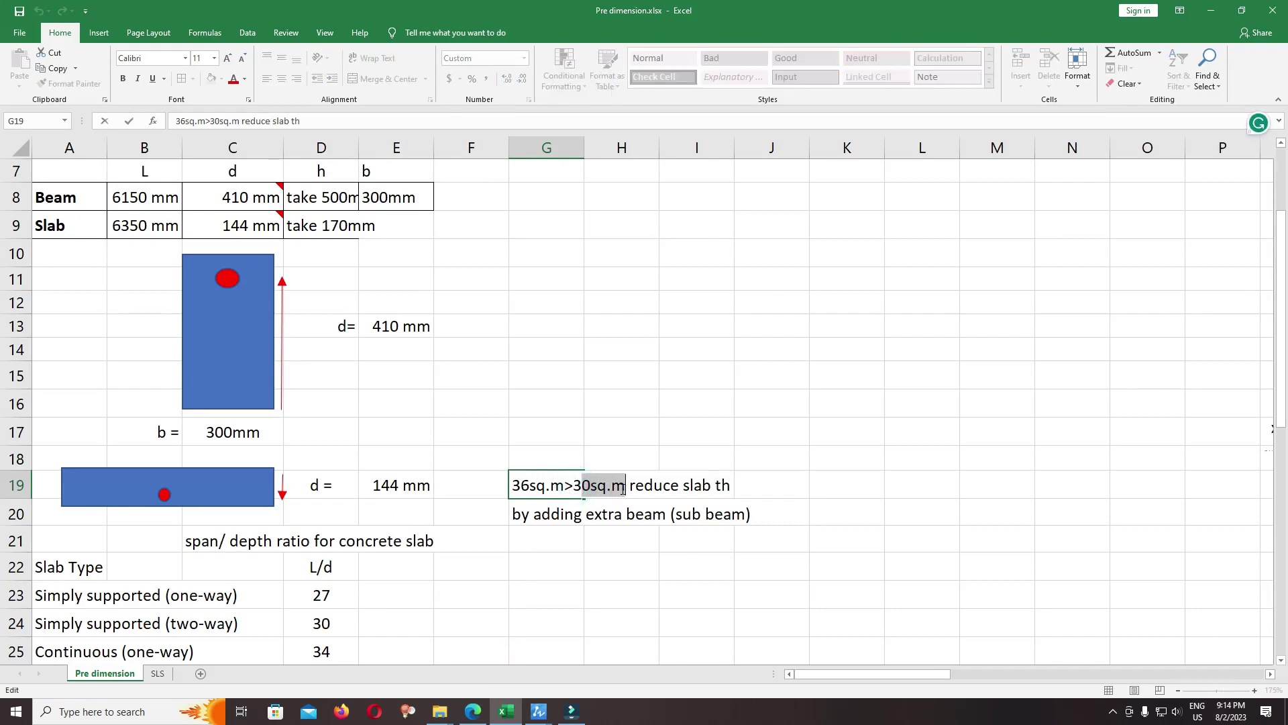
pyautogui.click(594, 564)
pyautogui.moveTo(570, 712)
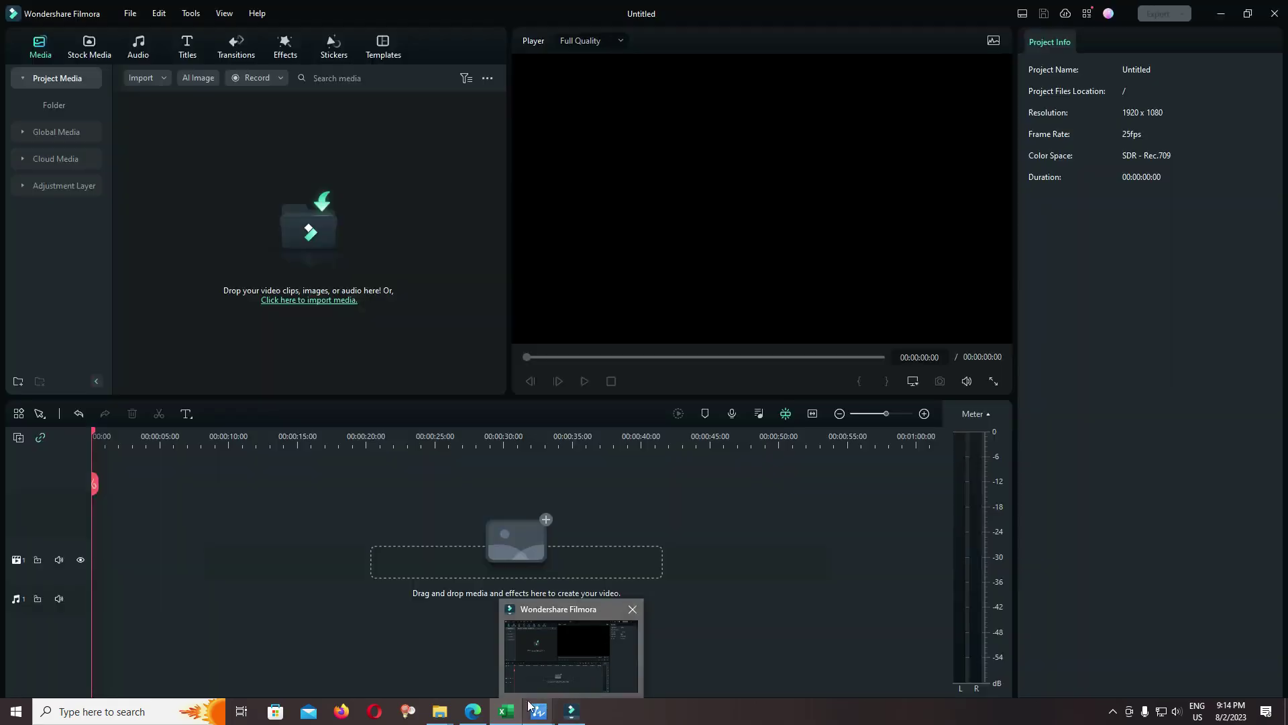
pyautogui.click(533, 488)
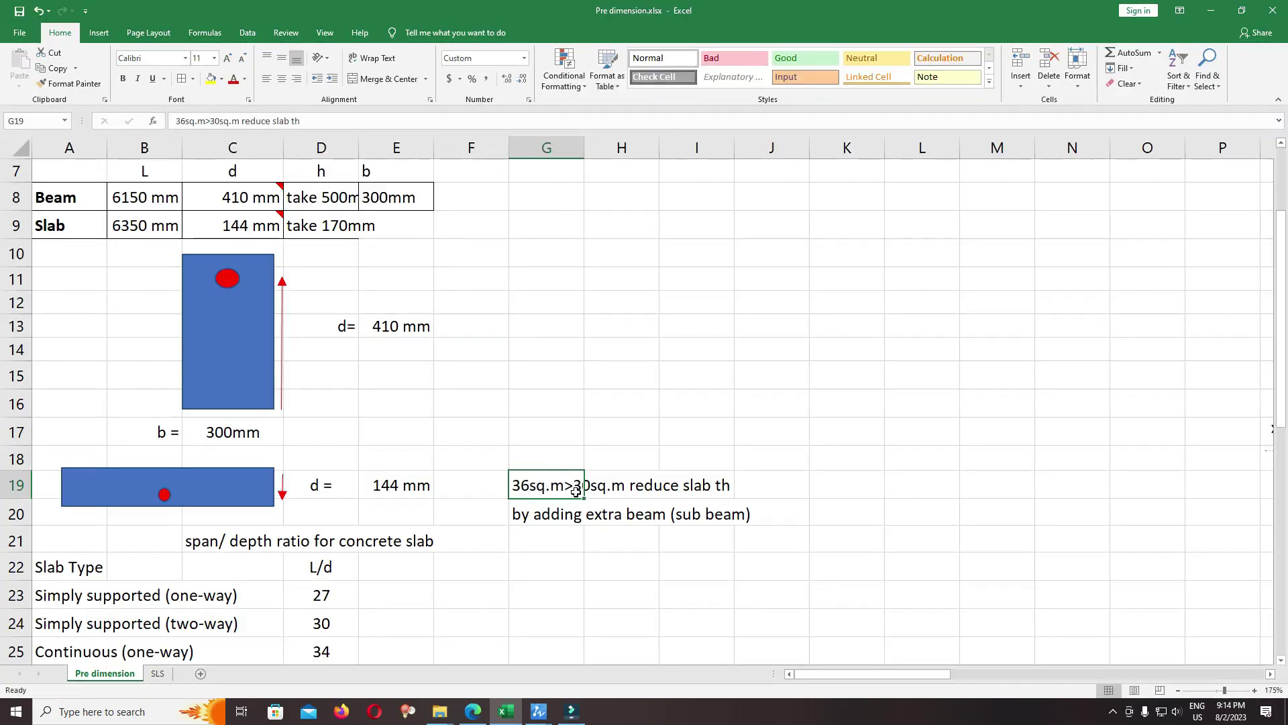
pyautogui.click(537, 518)
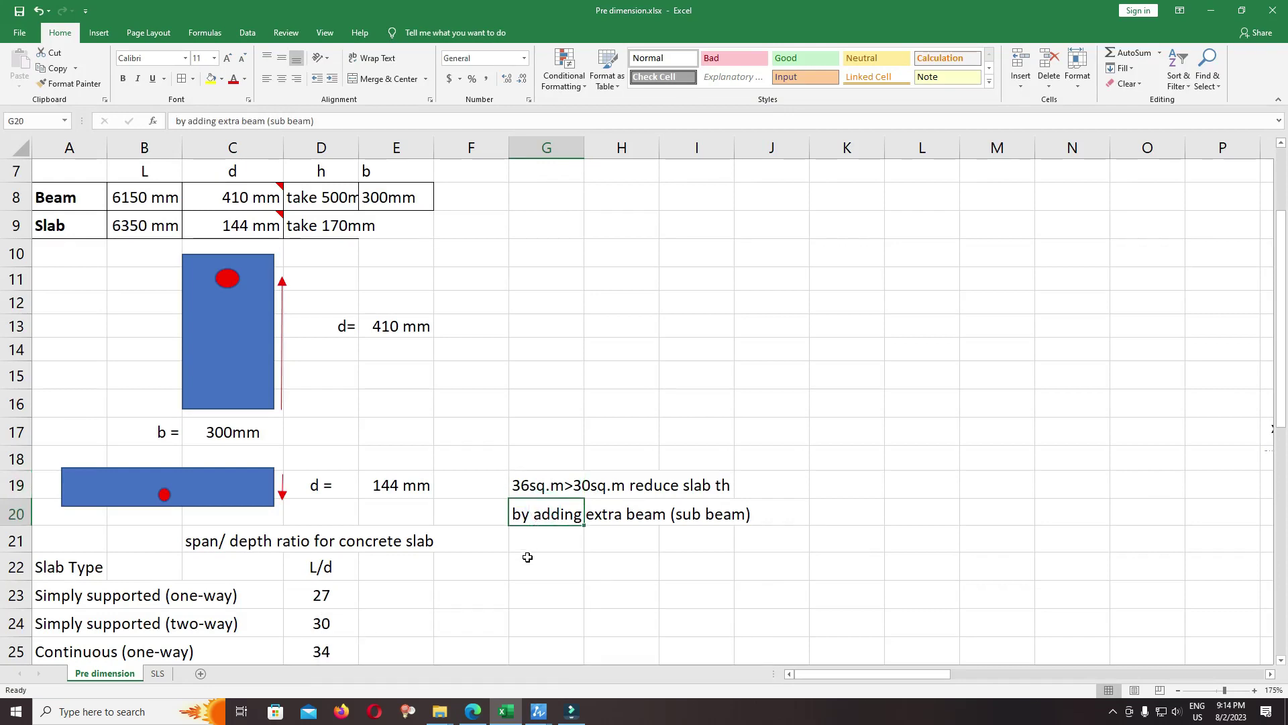
pyautogui.click(571, 593)
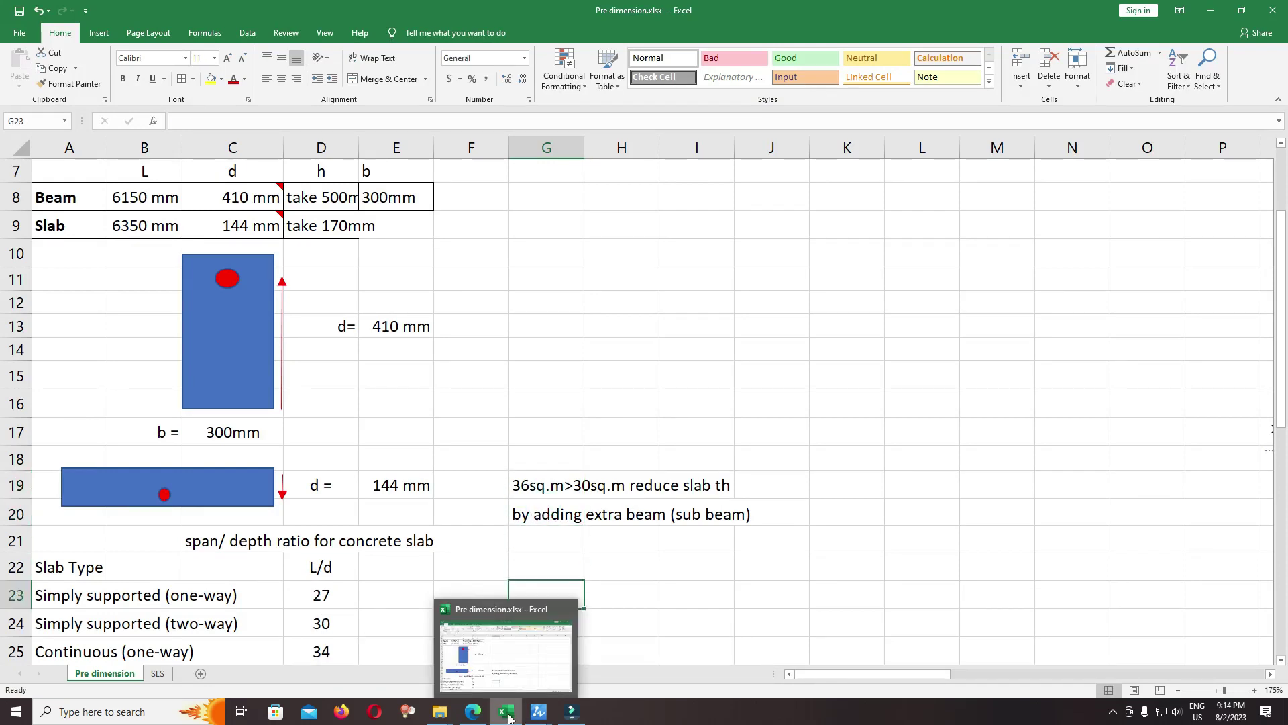
pyautogui.scroll(-1, 511, 413)
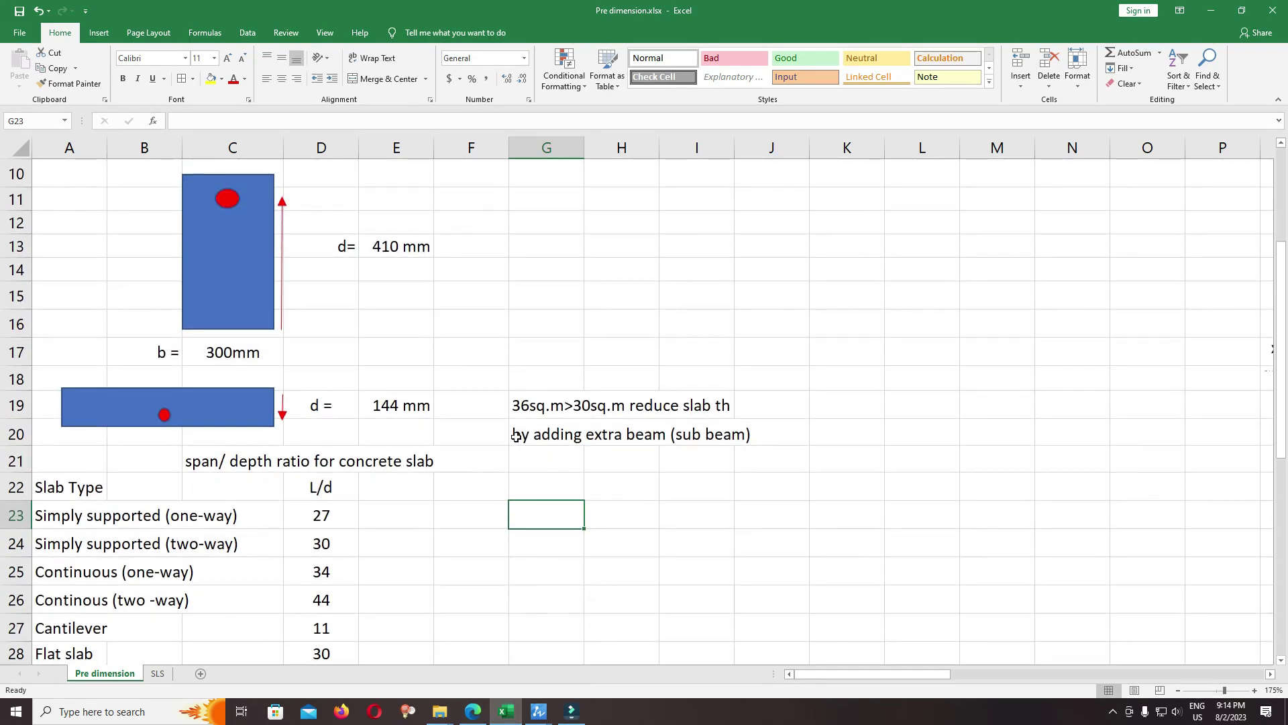
# Switch to the 1ST FLOOR drawing and locate a 120 slab panel label.
pyautogui.hscroll(1, 513, 429)
pyautogui.scroll(-1, 513, 430)
pyautogui.scroll(3, 517, 418)
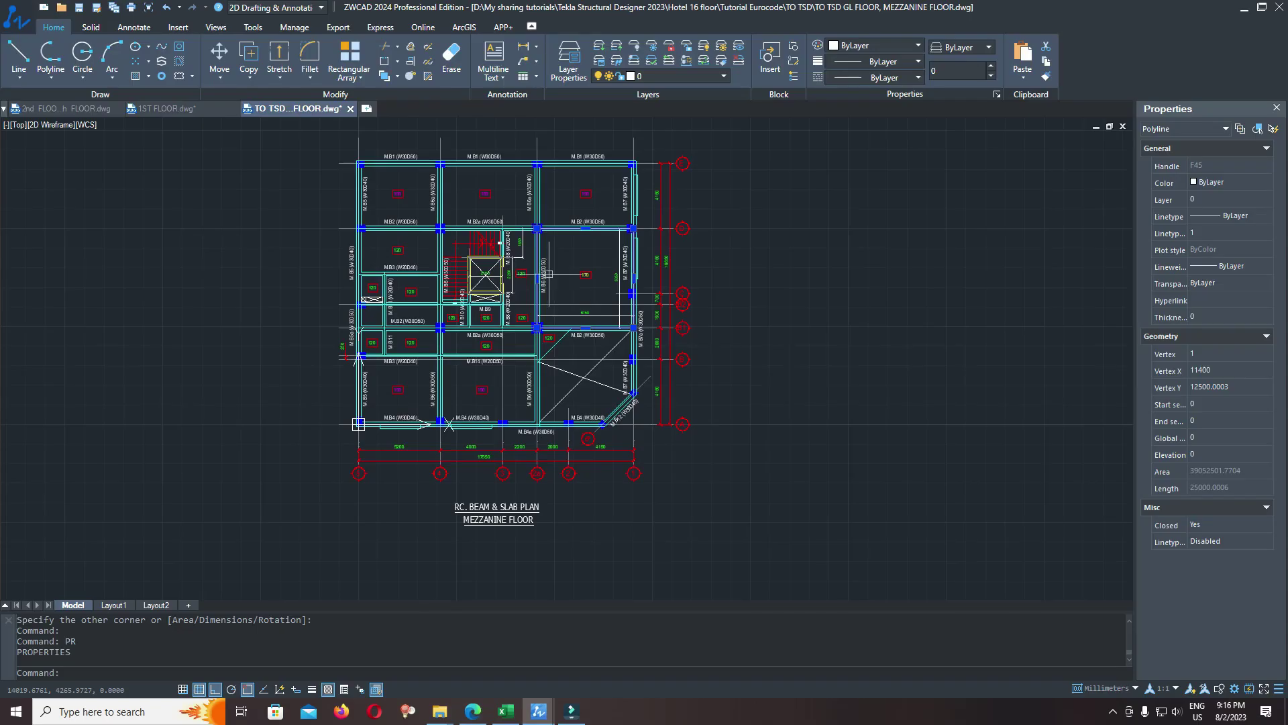
pyautogui.scroll(2, 541, 276)
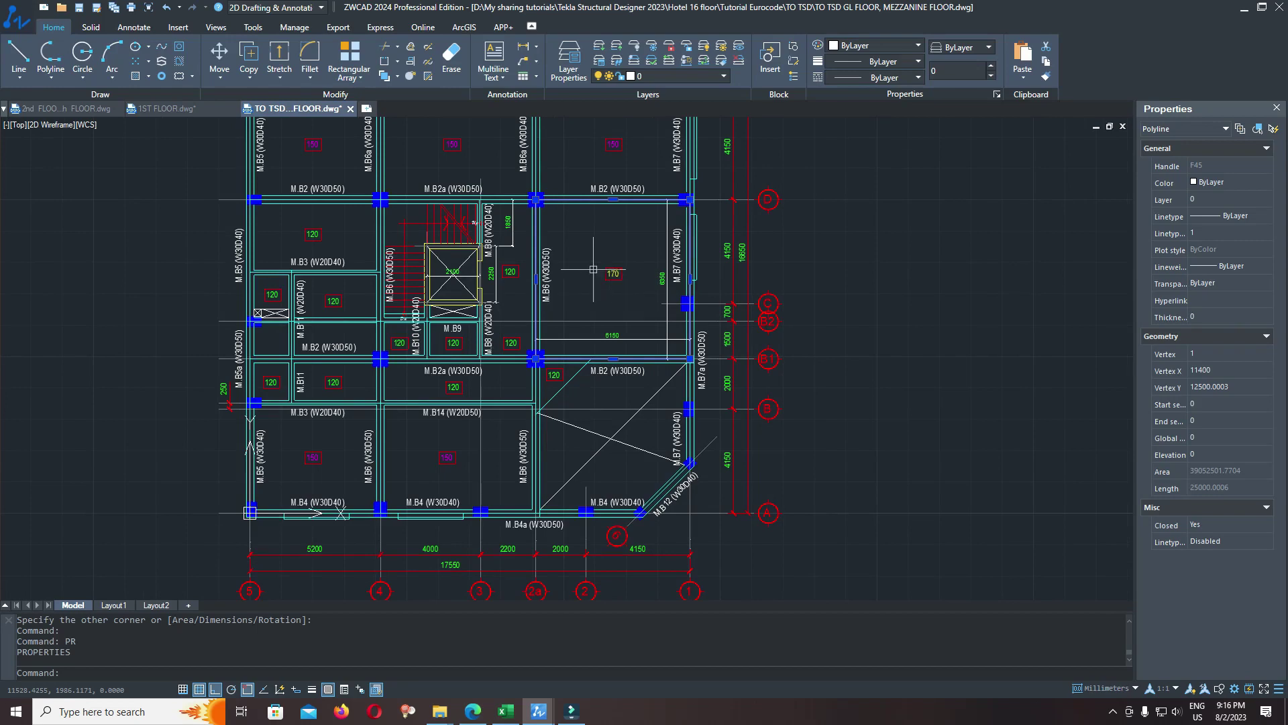
pyautogui.scroll(2, 593, 269)
pyautogui.moveTo(470, 590); pyautogui.dragTo(698, 124, button='middle')
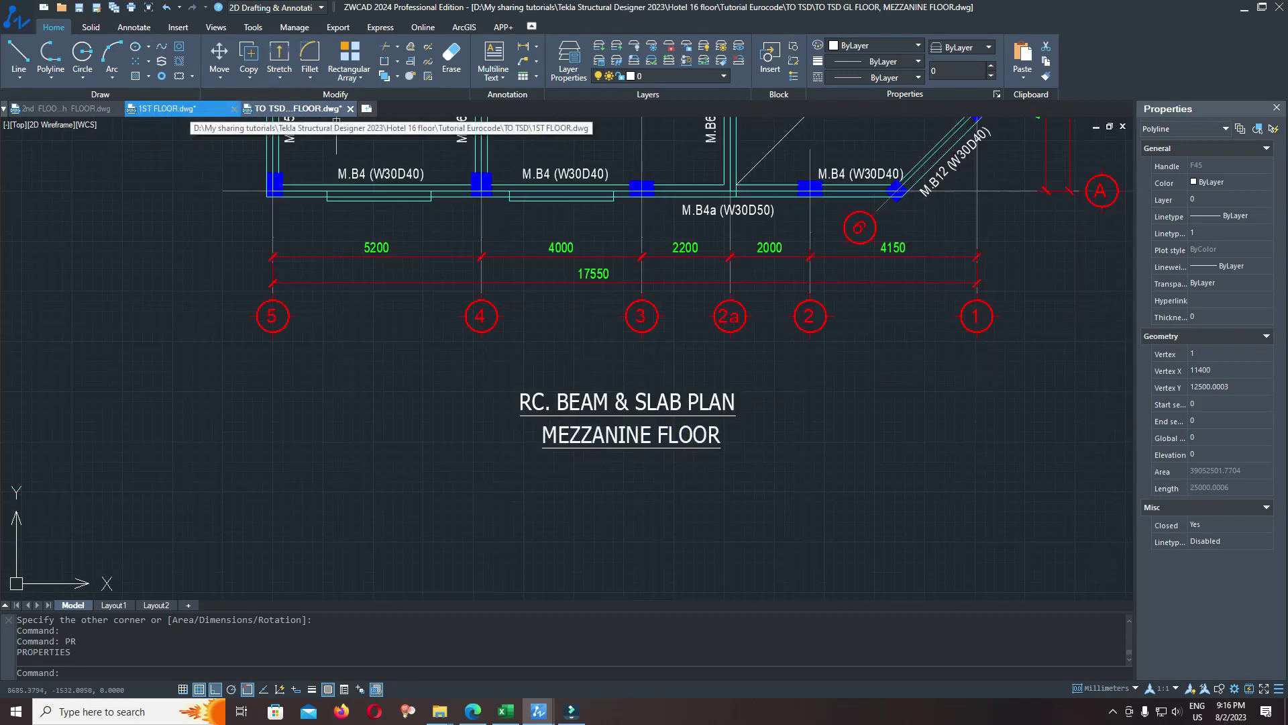
pyautogui.click(167, 108)
pyautogui.scroll(3, 679, 512)
pyautogui.scroll(-1, 804, 191)
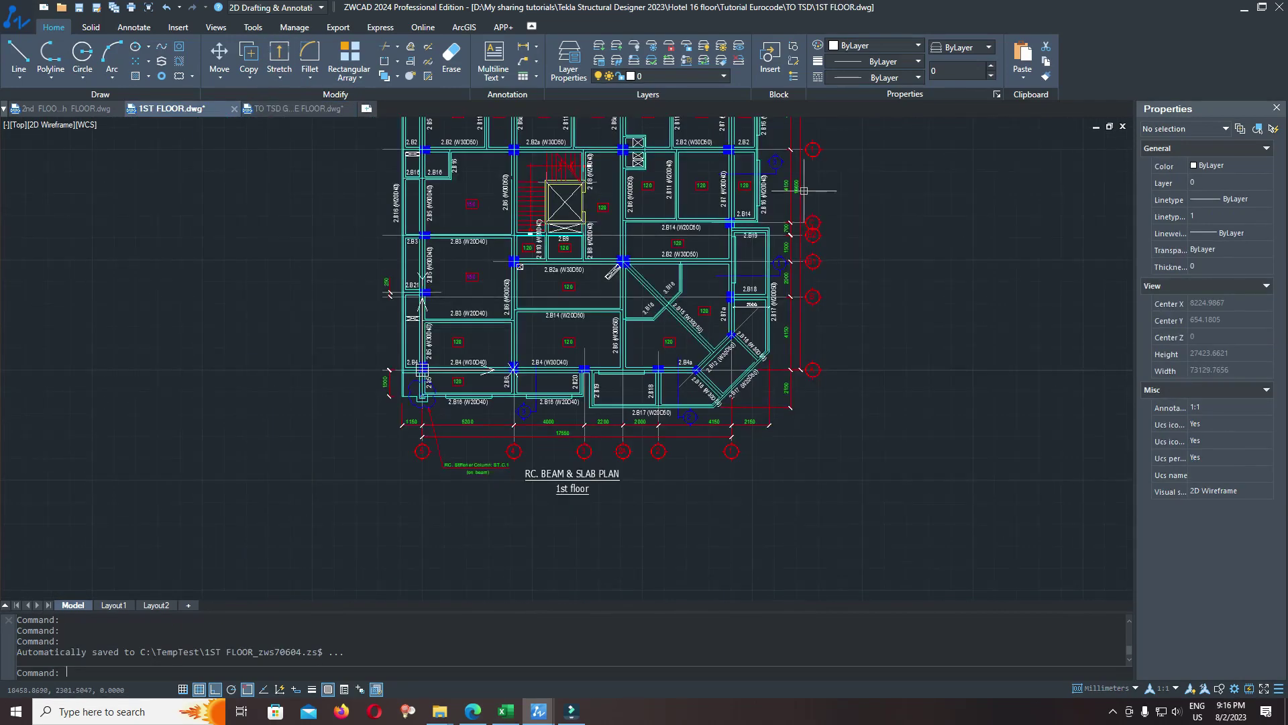
pyautogui.scroll(6, 724, 178)
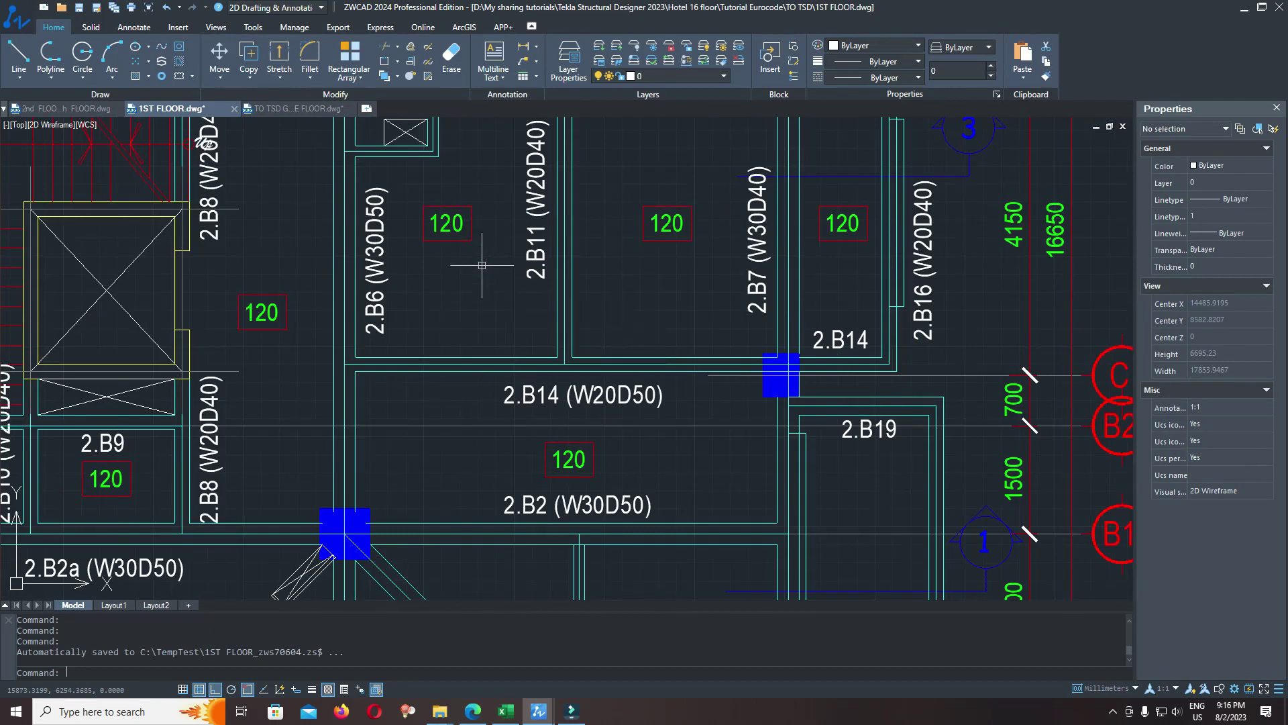
pyautogui.moveTo(446, 224); pyautogui.dragTo(481, 253, button='middle')
pyautogui.scroll(4, 470, 248)
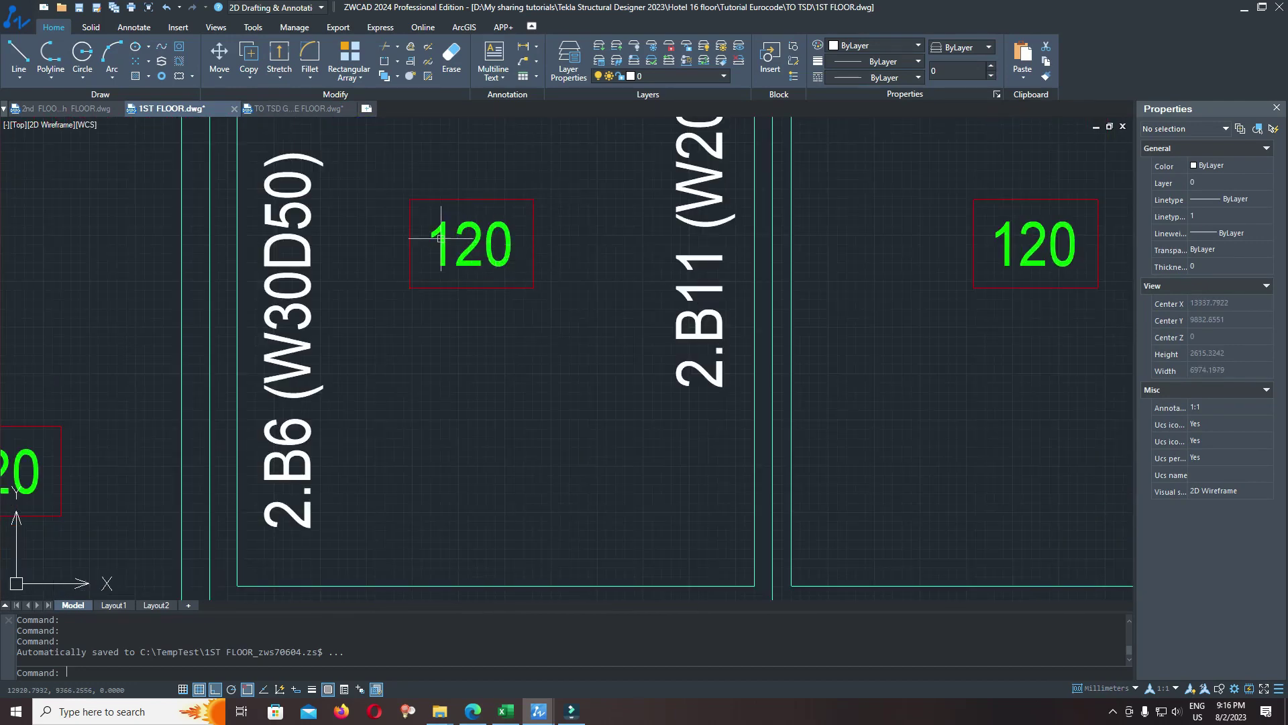
pyautogui.scroll(-4, 495, 276)
pyautogui.moveTo(679, 264); pyautogui.dragTo(475, 305, button='middle')
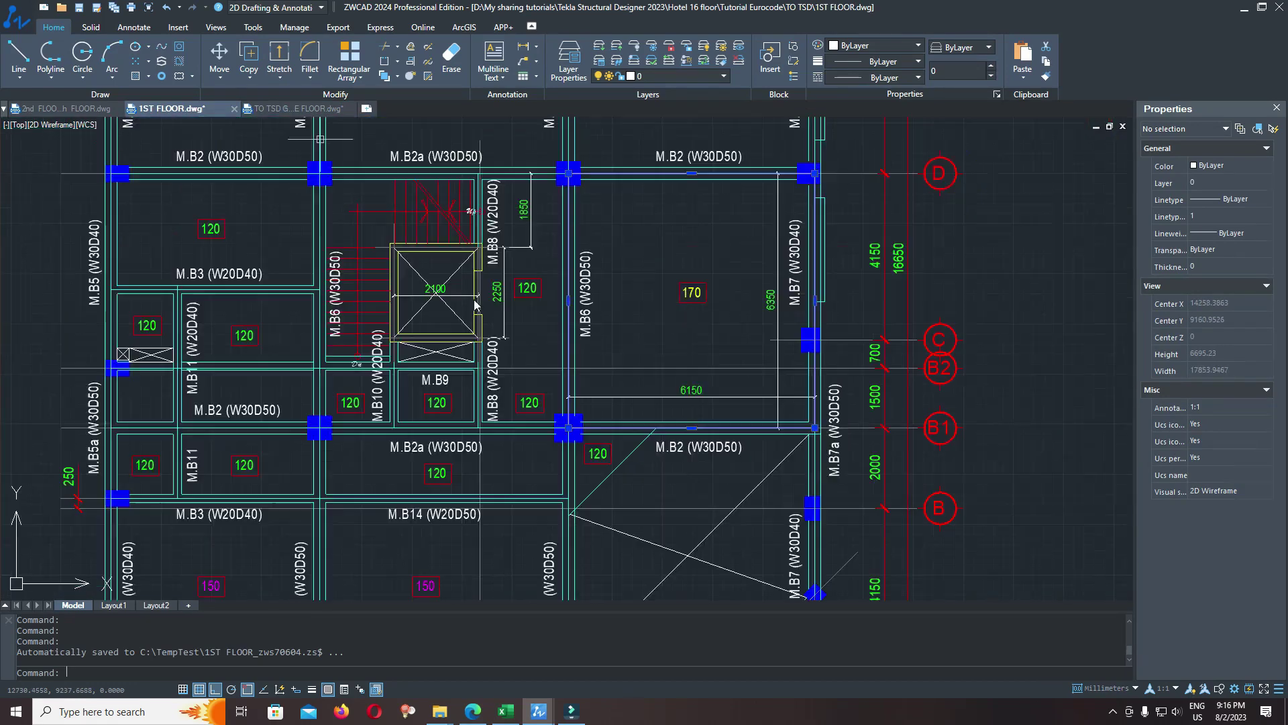
# Back in the mezzanine plan, window-select the 170 slab panel outline, then cancel.
pyautogui.hotkey('ctrl', 'Tab')
pyautogui.scroll(-2, 705, 287)
pyautogui.scroll(6, 669, 282)
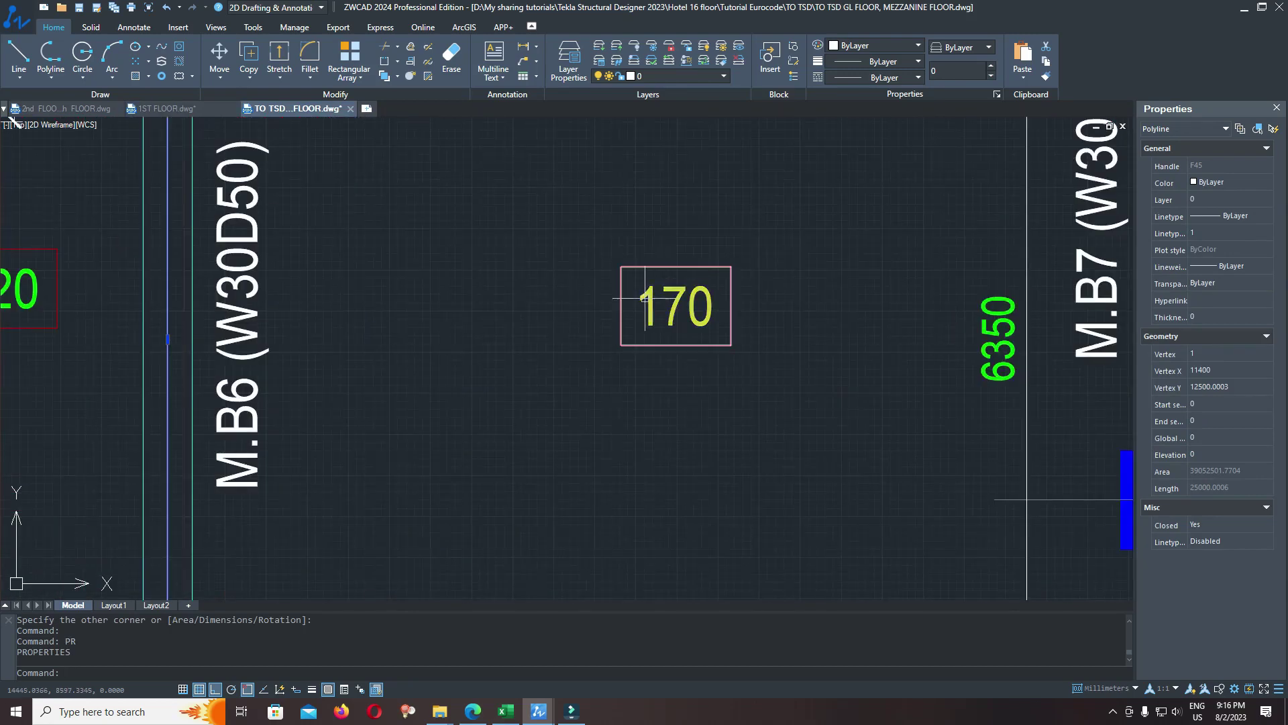
pyautogui.click(799, 227)
pyautogui.click(552, 379)
pyautogui.press('Escape')
pyautogui.scroll(-4, 611, 232)
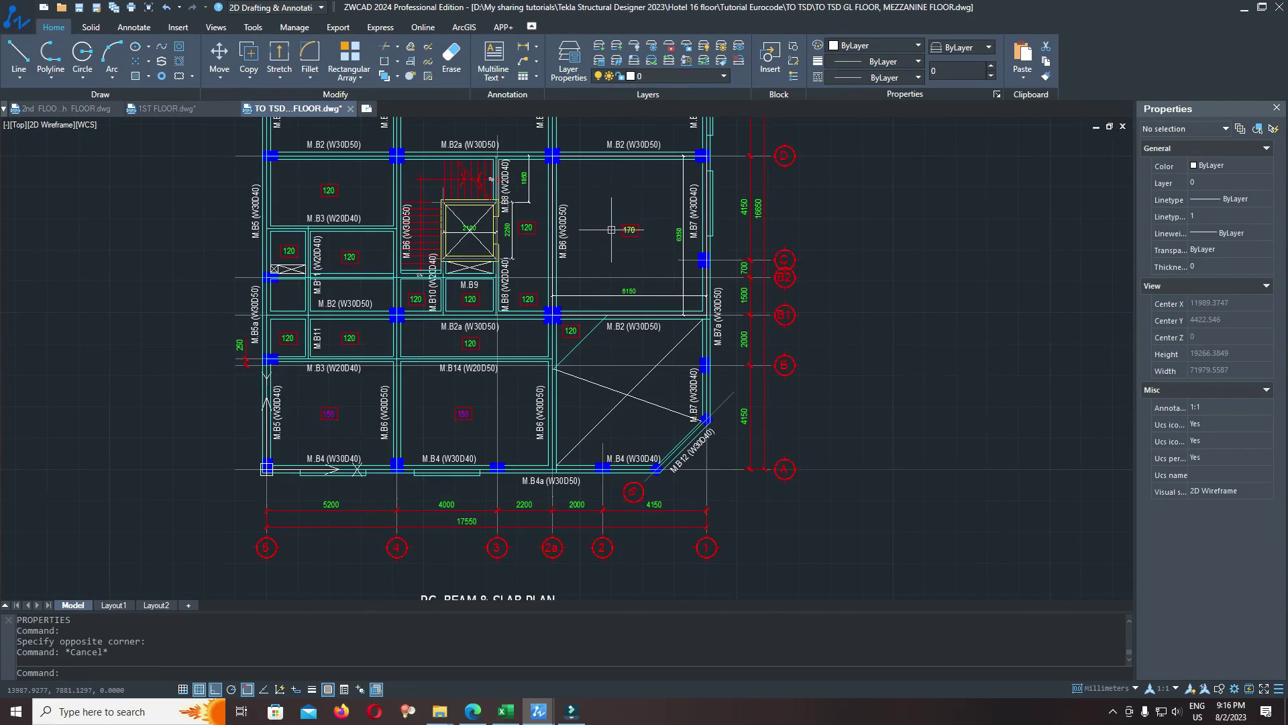
pyautogui.scroll(4, 611, 230)
# Return to the 1ST FLOOR drawing and zoom around its 120 slab panels.
pyautogui.hotkey('ctrl', 'shift', 'Tab')
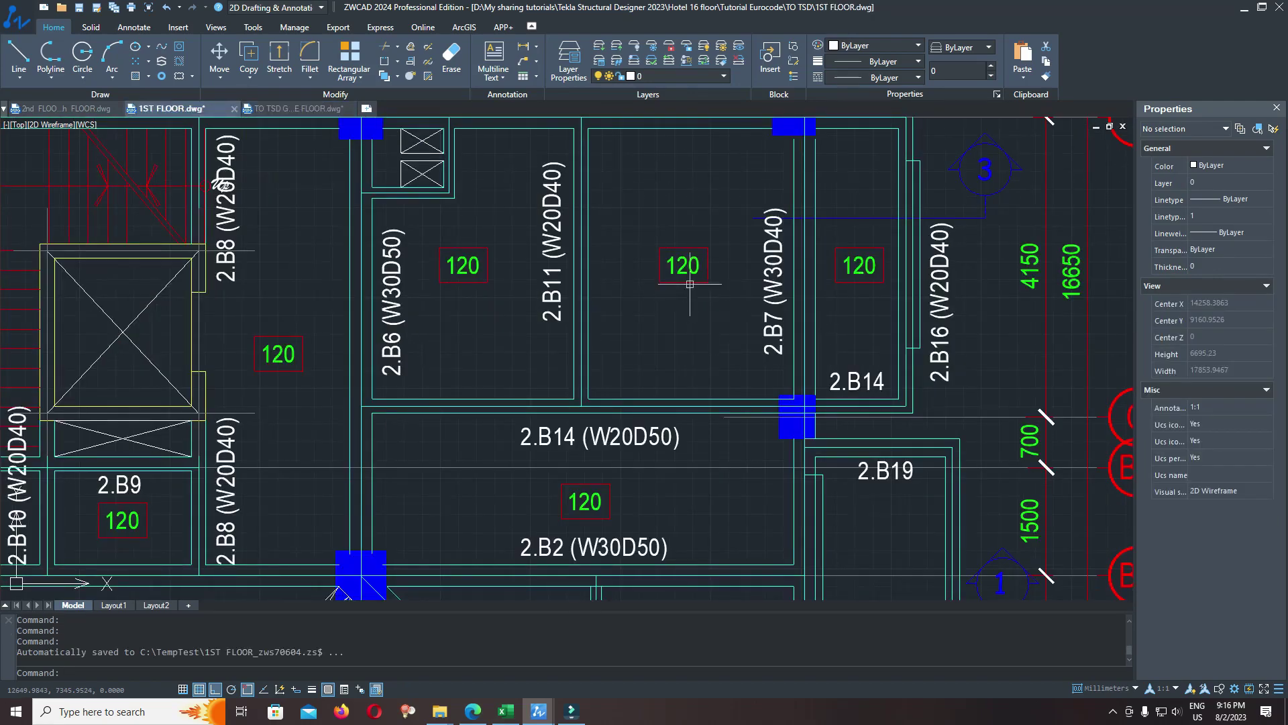
pyautogui.scroll(-2, 690, 283)
pyautogui.scroll(-1, 685, 288)
pyautogui.scroll(1, 677, 299)
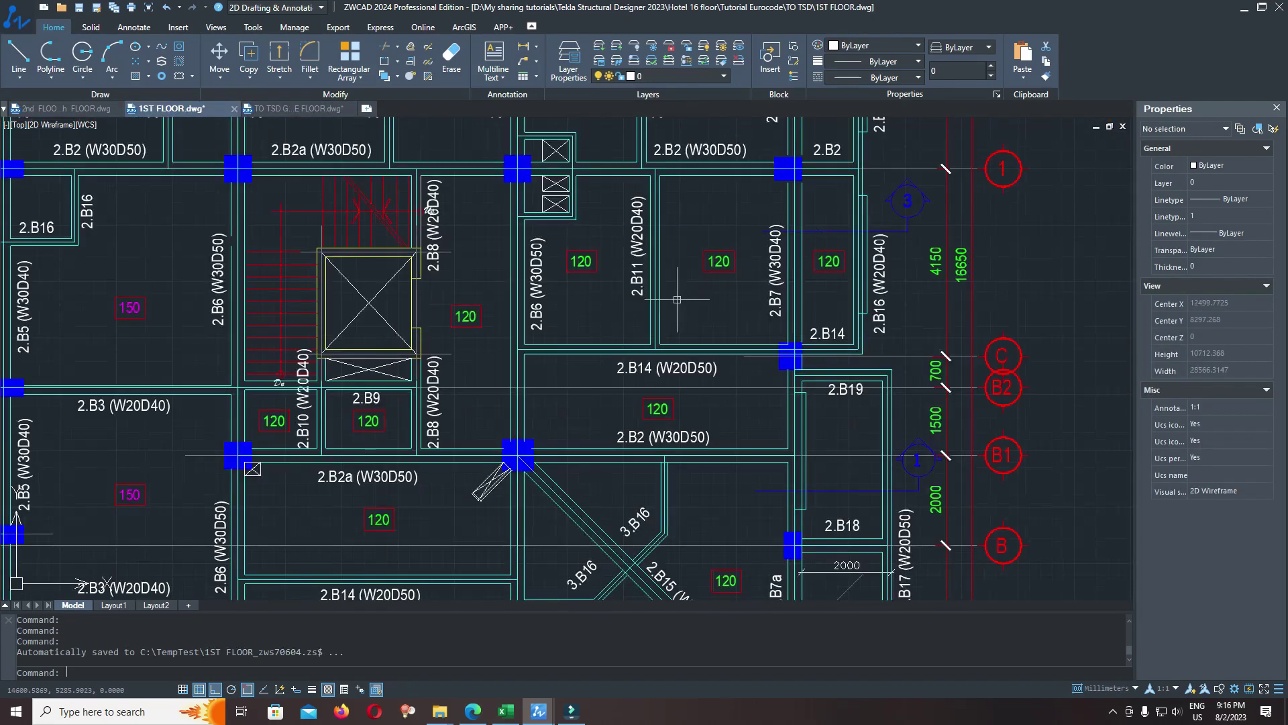
pyautogui.scroll(-3, 676, 299)
pyautogui.scroll(1, 711, 301)
pyautogui.scroll(-2, 708, 322)
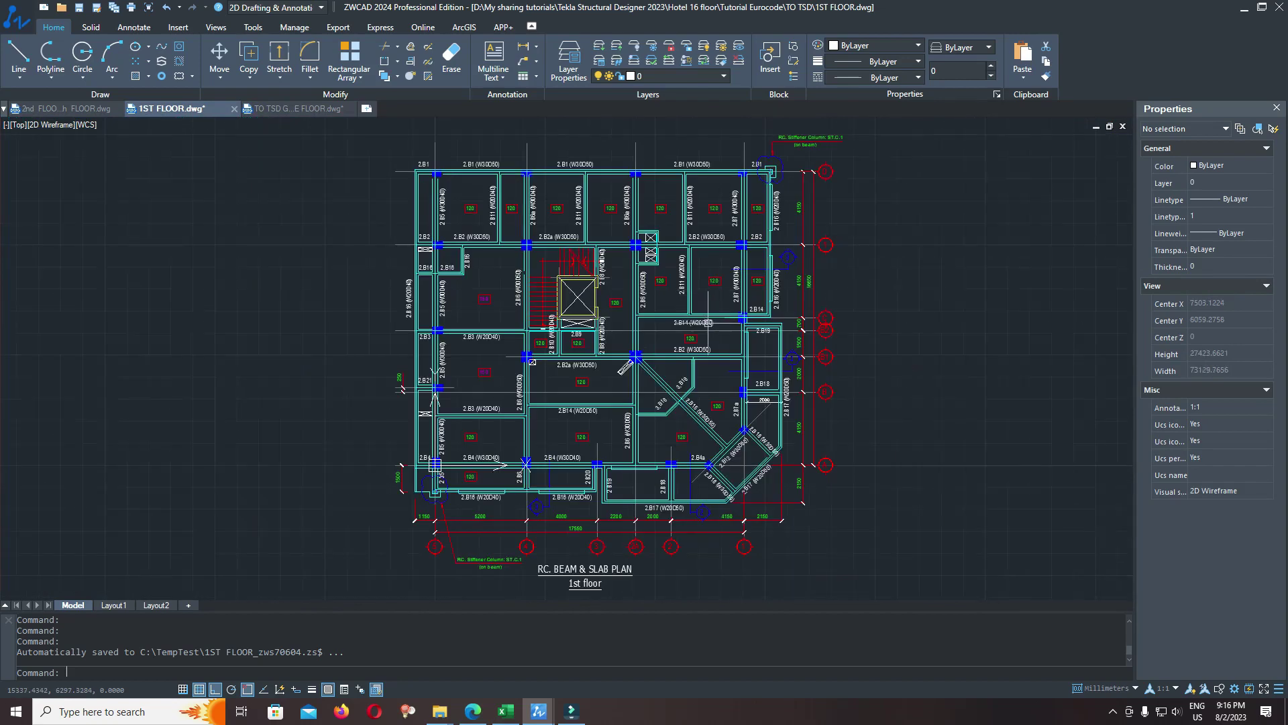
pyautogui.scroll(2, 684, 289)
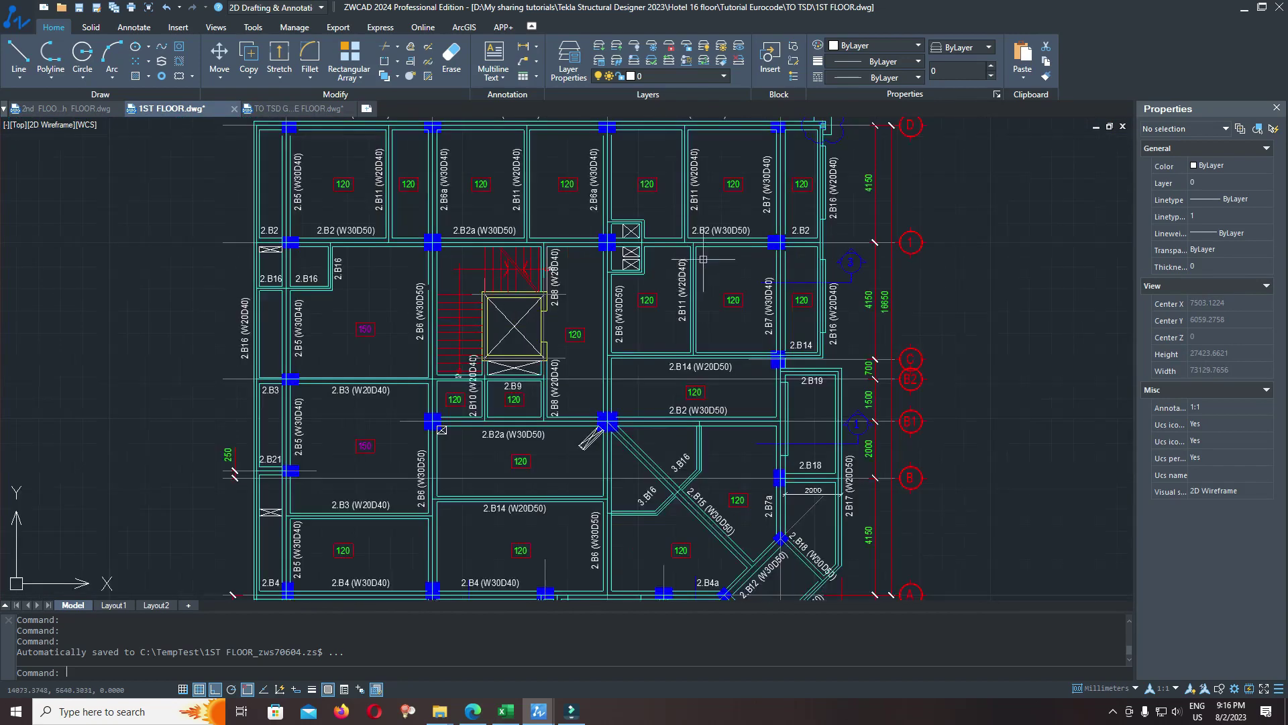